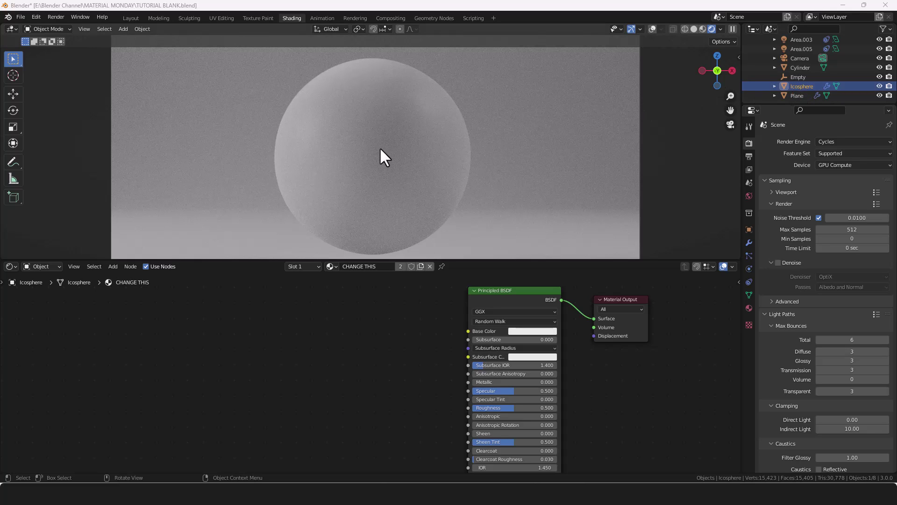
Step: Select the icosphere so its material shows in the node editor
click(428, 156)
key(shift+a)
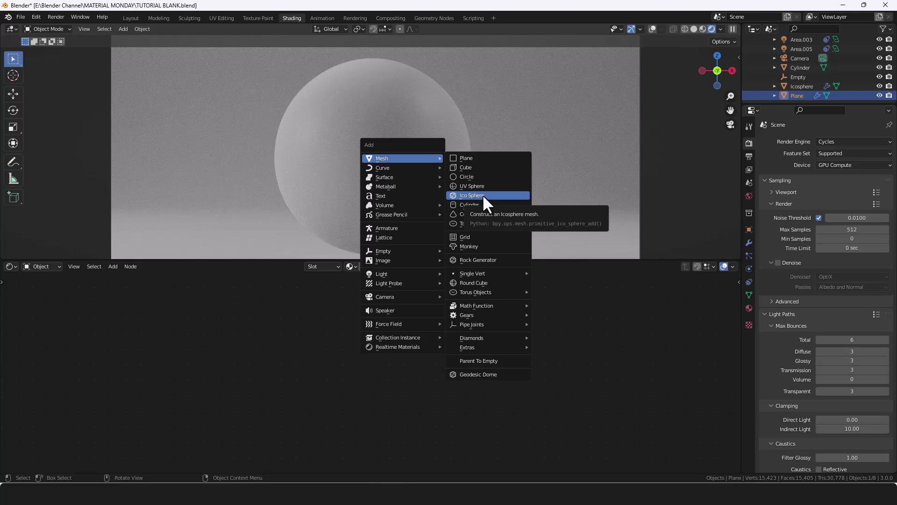
key(Escape)
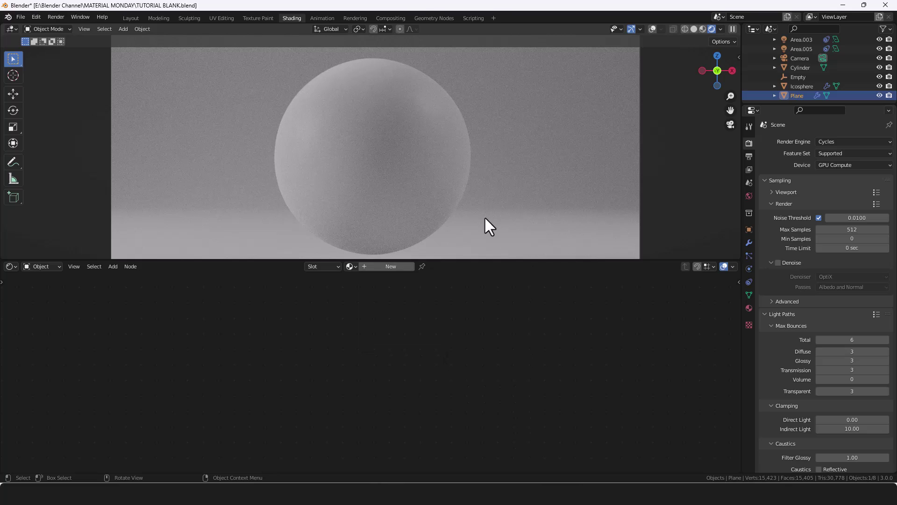
click(414, 177)
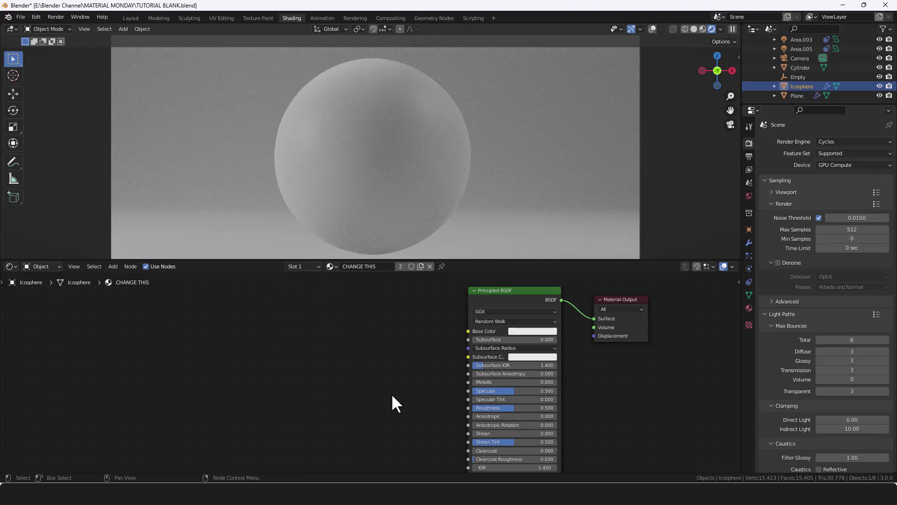
Step: Enlarge the node editor and delete the Principled BSDF node
scroll(392, 396, down, 1)
scroll(384, 387, down, 1)
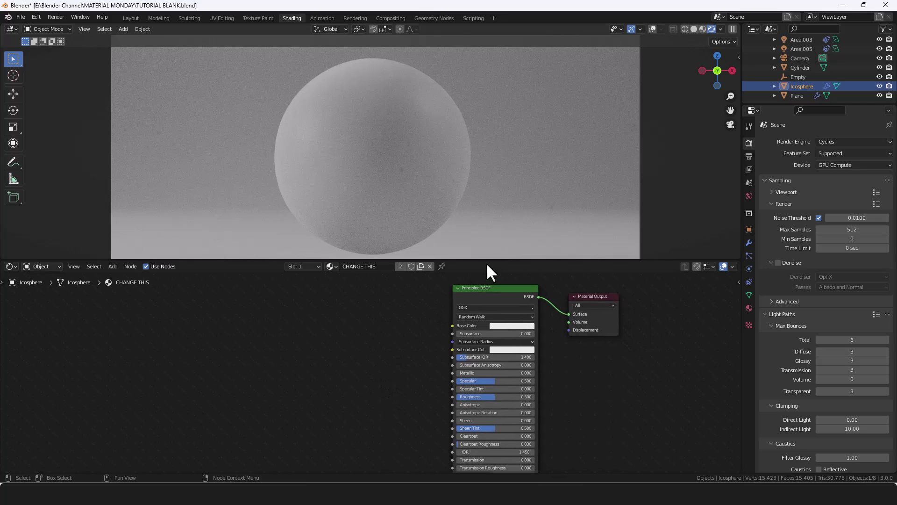
drag(488, 260, 484, 230)
middle_drag(406, 345, 399, 325)
drag(402, 276, 498, 361)
key(Delete)
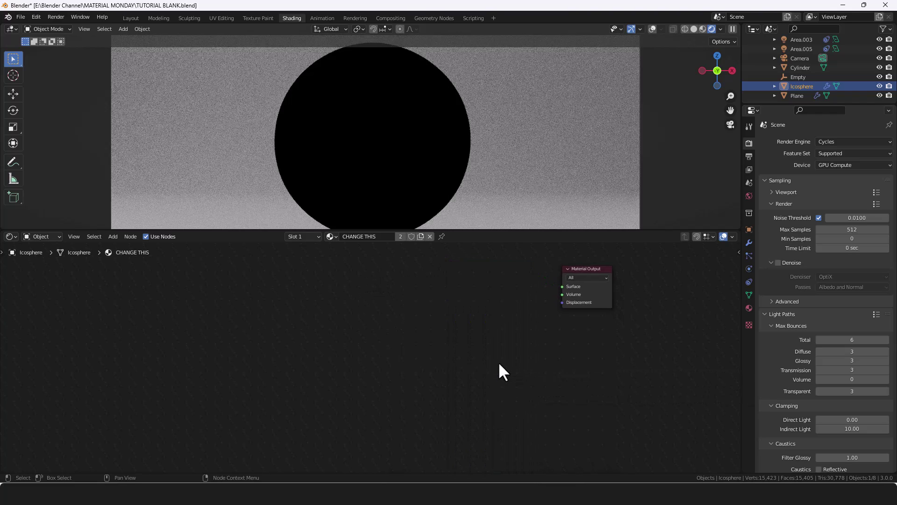
Step: Add a Principled Volume node and connect it to the Material Output
key(shift+a)
click(458, 312)
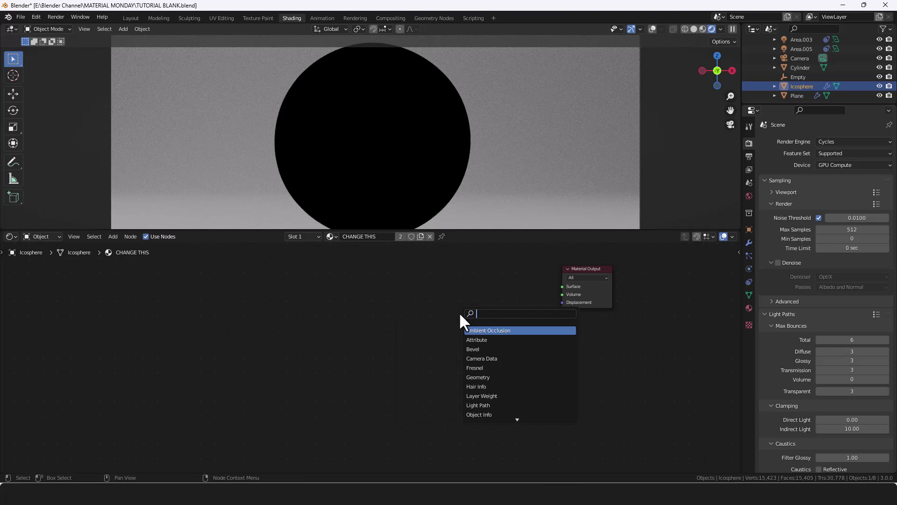
text(PRINC)
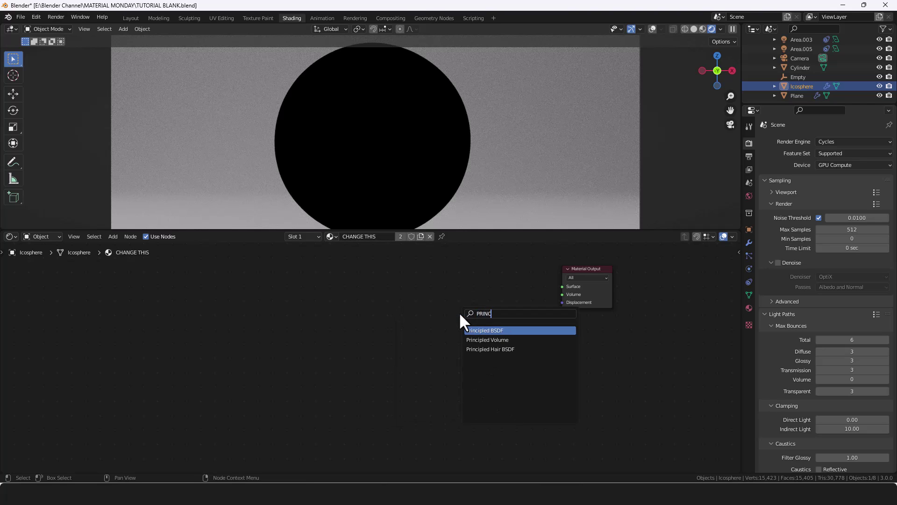
key(Down)
key(Return)
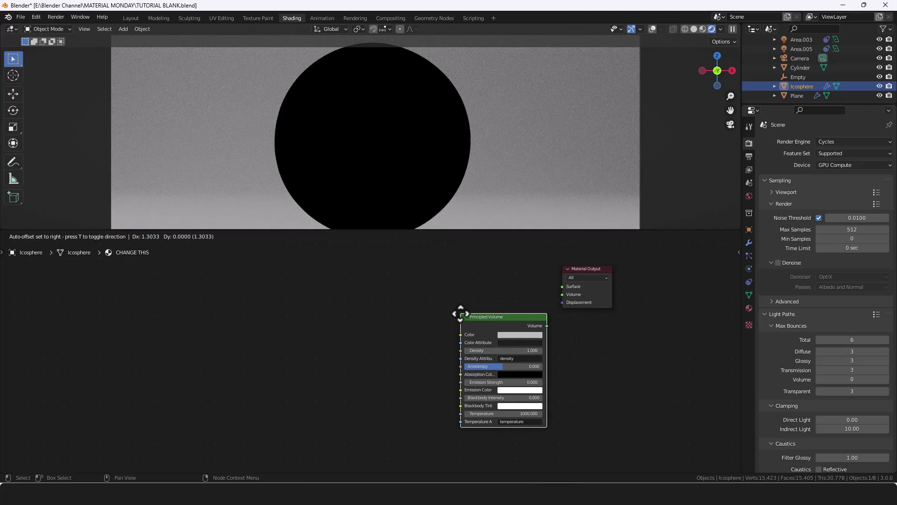
drag(532, 278, 562, 286)
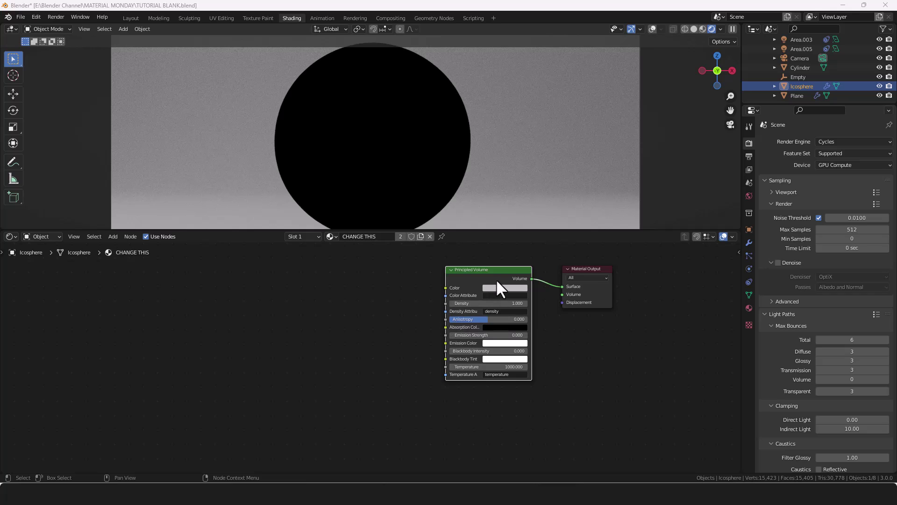
Step: Move the Principled Volume node and rewire it from Surface to the Material Output's Volume input
drag(500, 267, 494, 273)
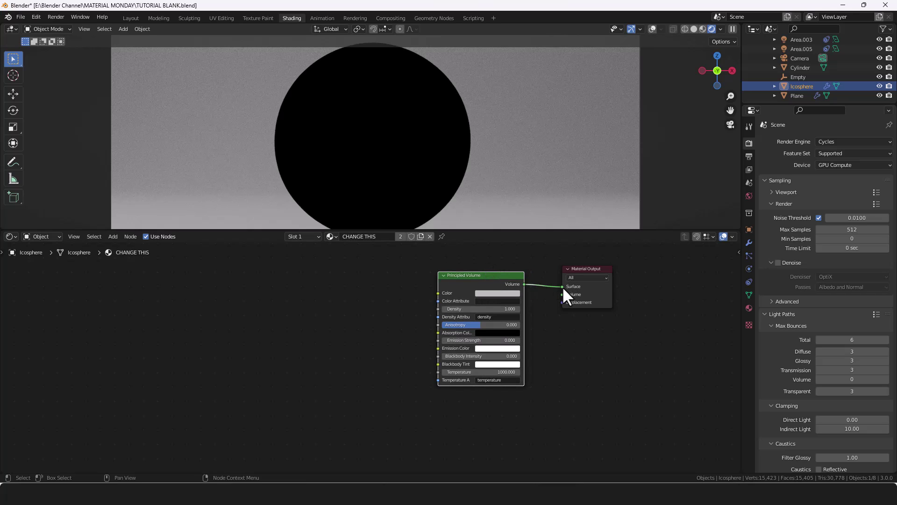
drag(563, 287, 525, 272)
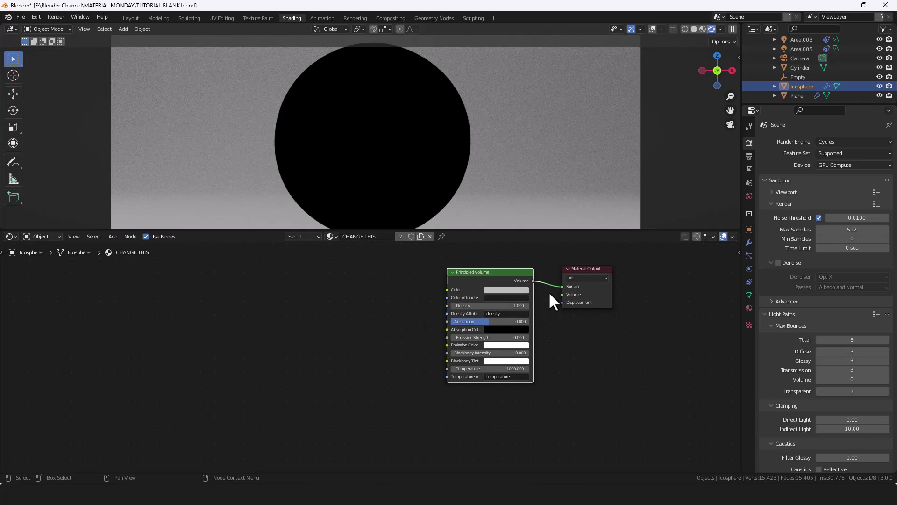
drag(562, 286, 561, 292)
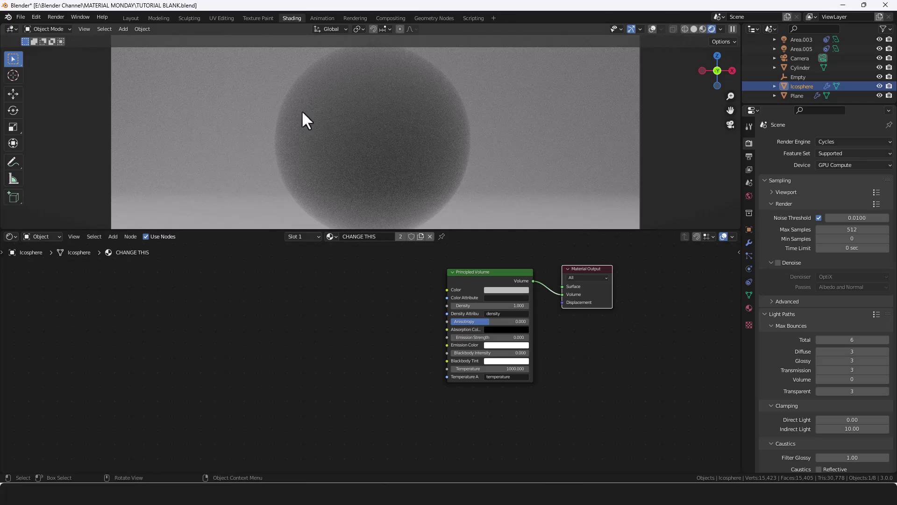
scroll(394, 130, down, 2)
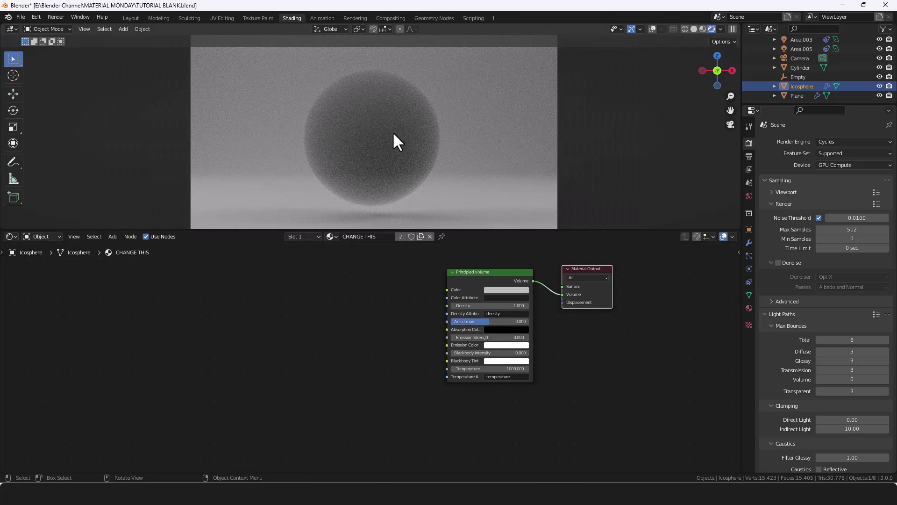
scroll(393, 131, up, 2)
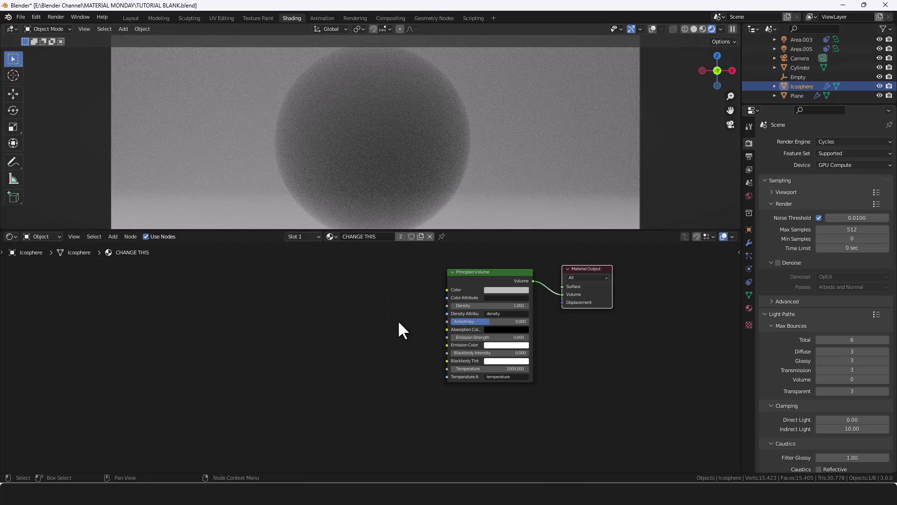
click(398, 322)
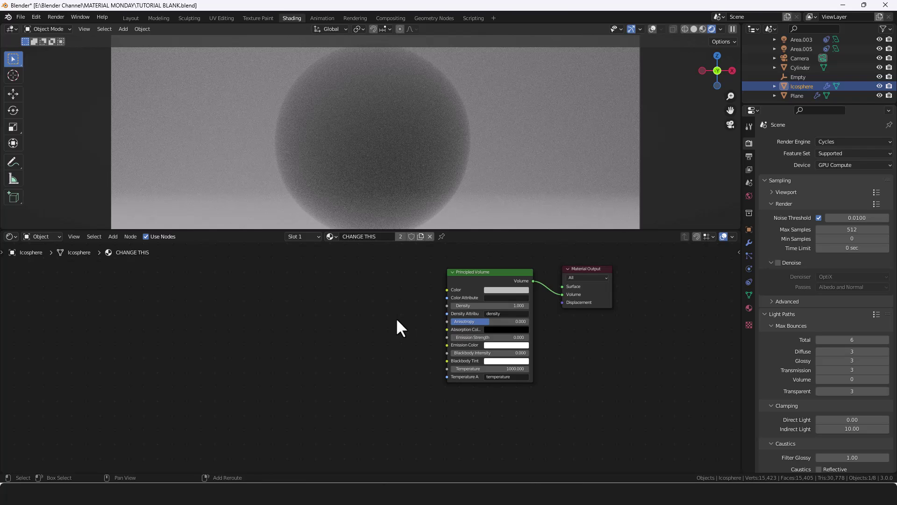
Step: Add a ColorRamp and link its Color to the Principled Volume's Color input
key(shift+a)
click(359, 318)
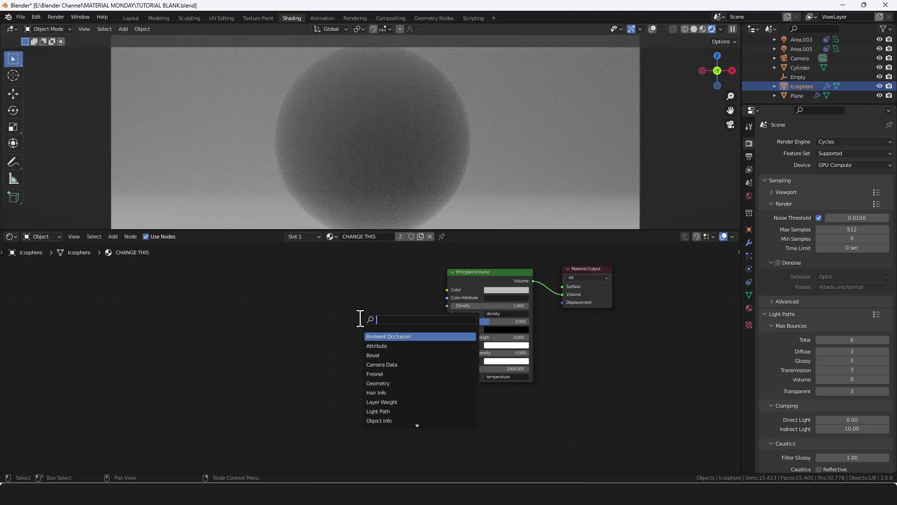
text(XOL)
key(BackSpace)
key(BackSpace)
key(BackSpace)
text(color ramp)
key(Return)
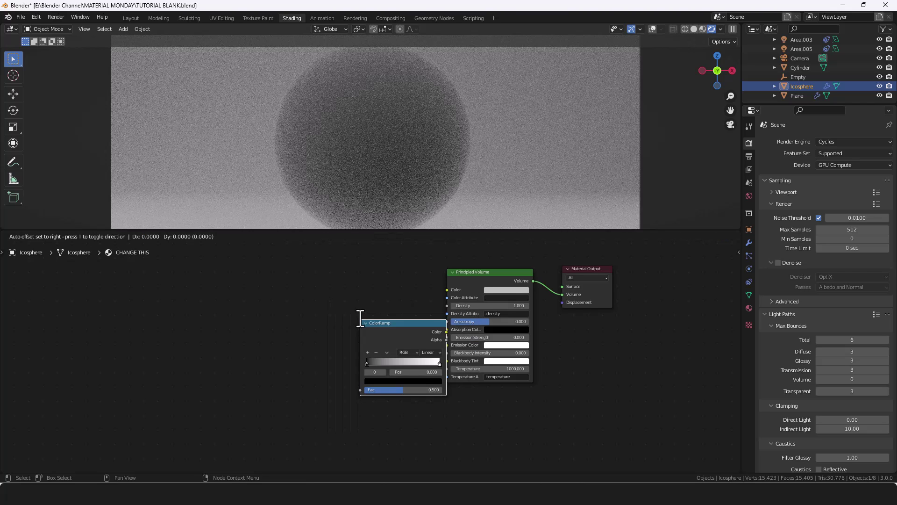
click(232, 374)
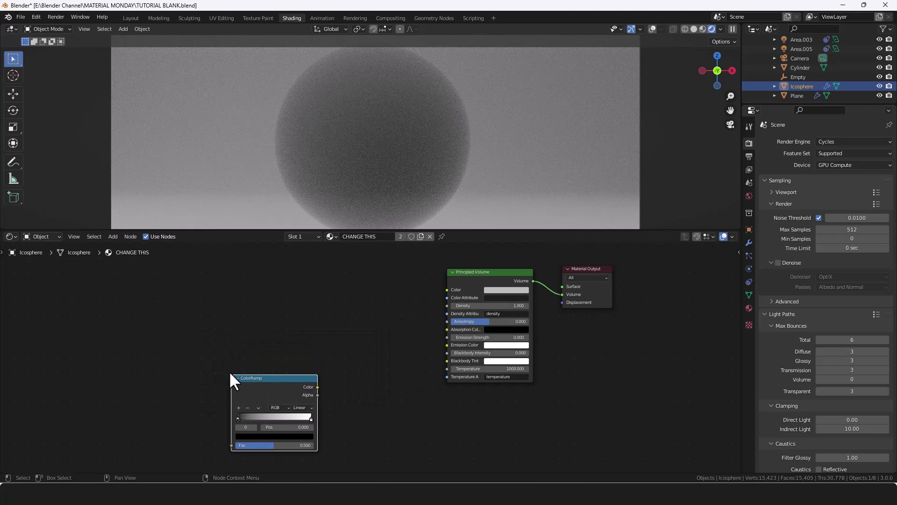
drag(318, 386, 445, 288)
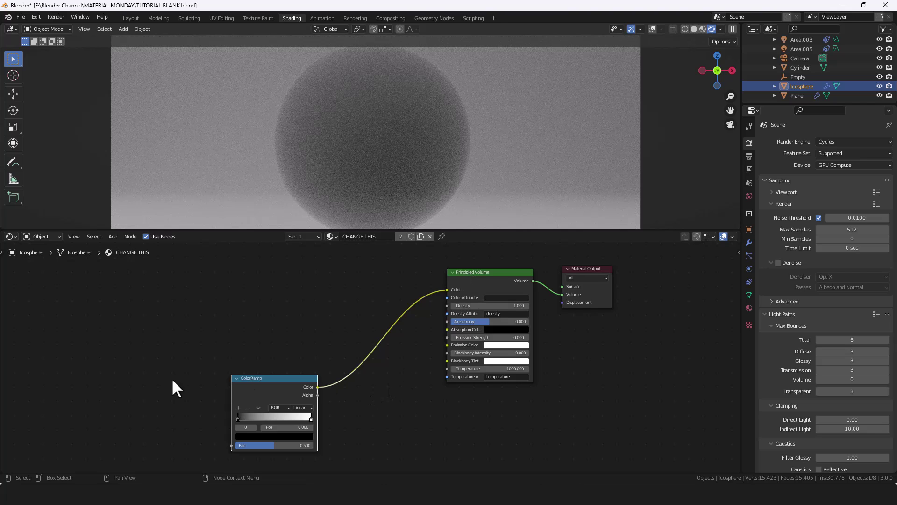
Step: Add a Voronoi Texture node to the left of the ColorRamp
key(shift+a)
mouse_move(134, 386)
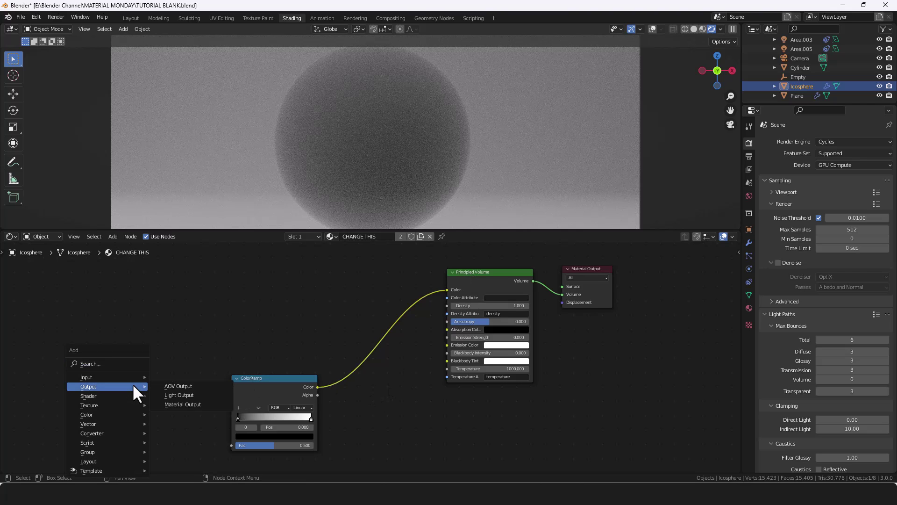
click(107, 365)
text(vORO)
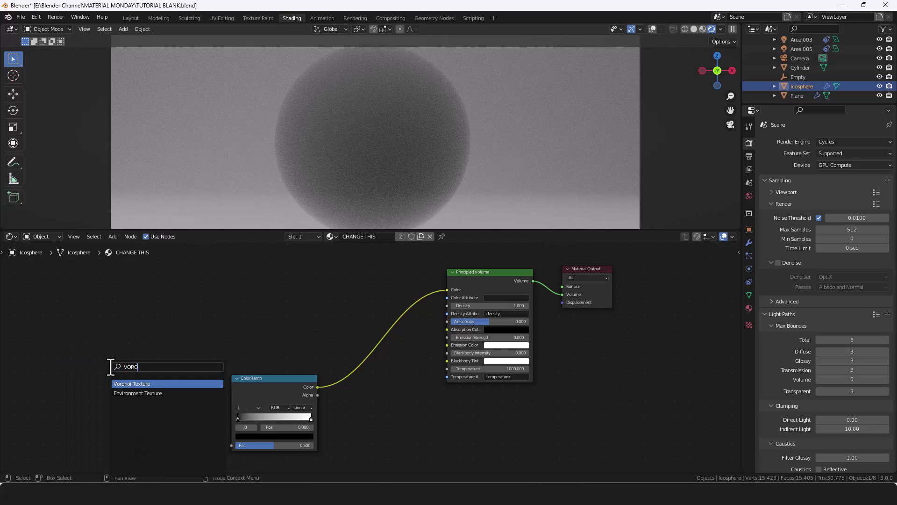
key(Return)
click(130, 374)
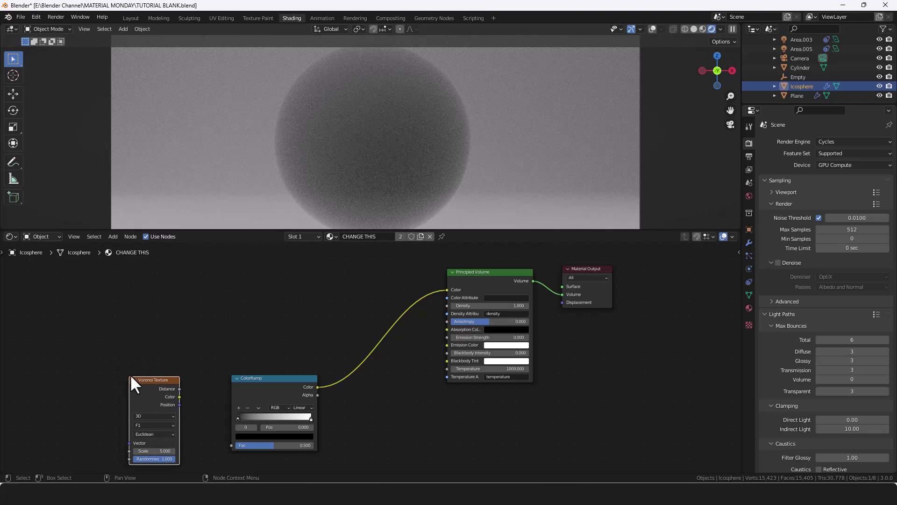
middle_drag(200, 398, 251, 351)
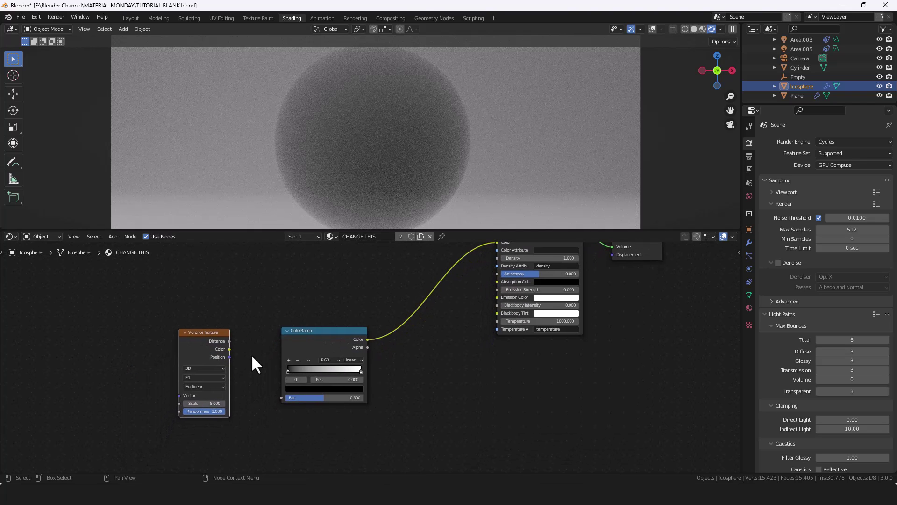
Step: Add a Musgrave Texture node
key(shift+a)
click(97, 362)
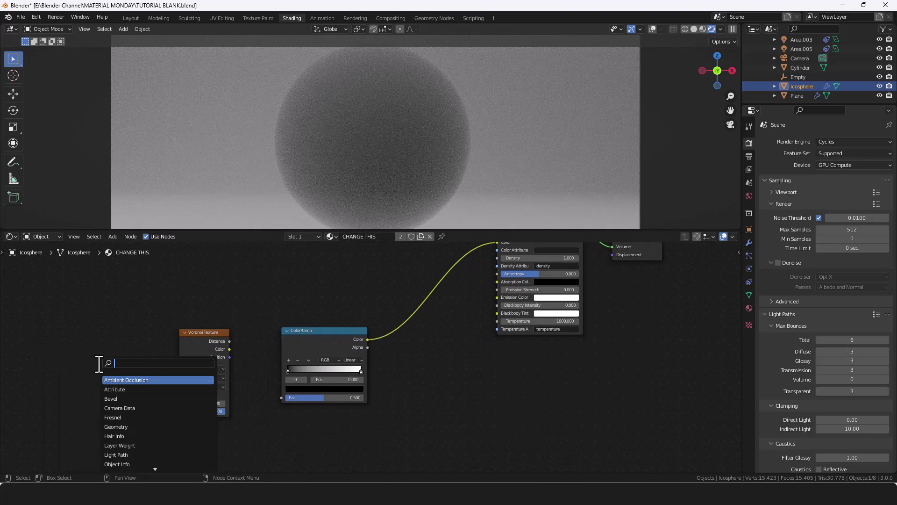
text(MUY)
key(BackSpace)
text(S)
click(112, 380)
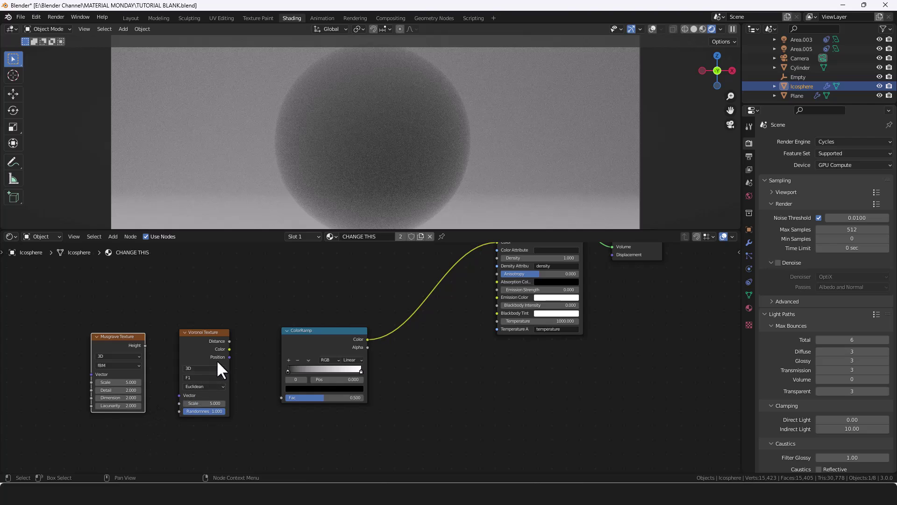
Step: Link Voronoi Distance to ColorRamp Fac and Musgrave Height to Voronoi Vector
drag(229, 341, 282, 396)
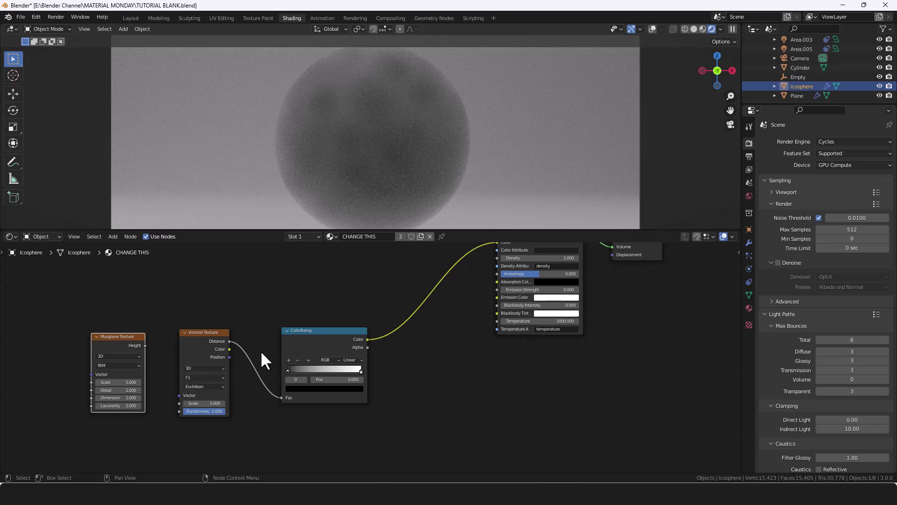
middle_drag(260, 351, 270, 372)
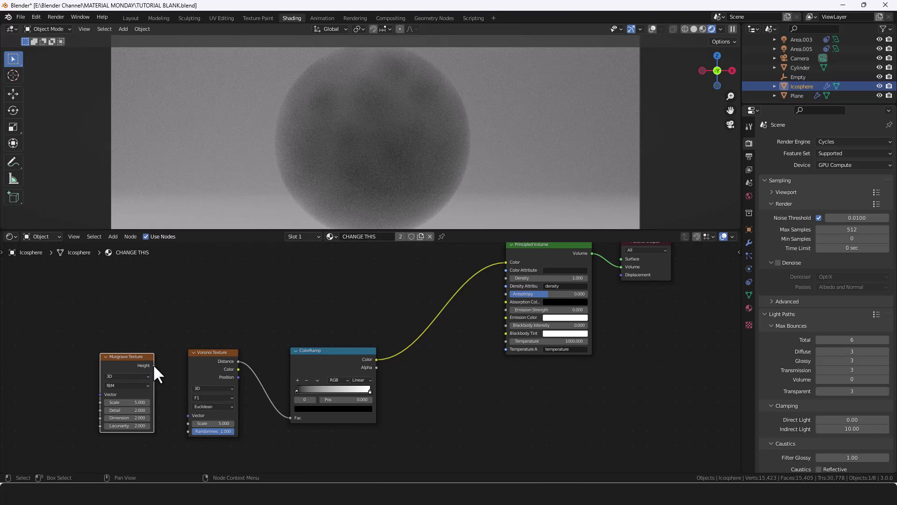
drag(153, 365, 189, 411)
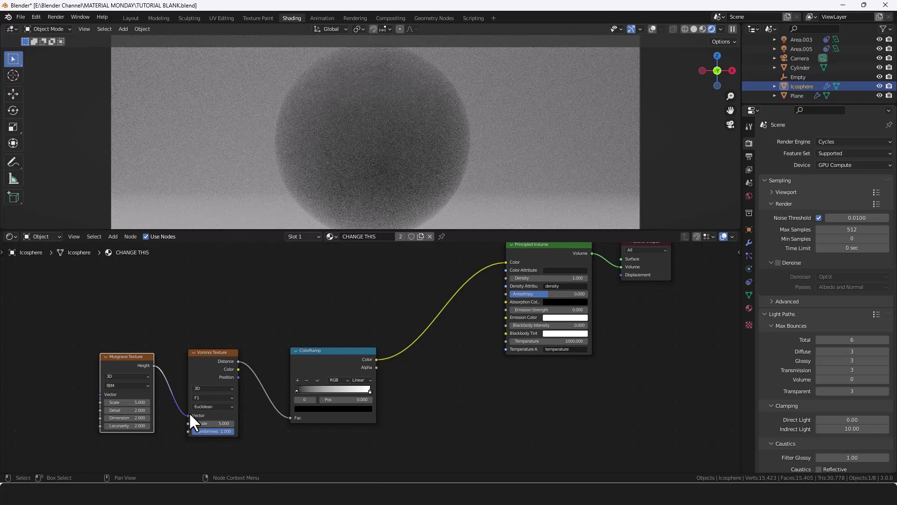
middle_drag(169, 364, 243, 328)
Step: Set both the Musgrave and Voronoi Texture dimensions to 4D
click(203, 342)
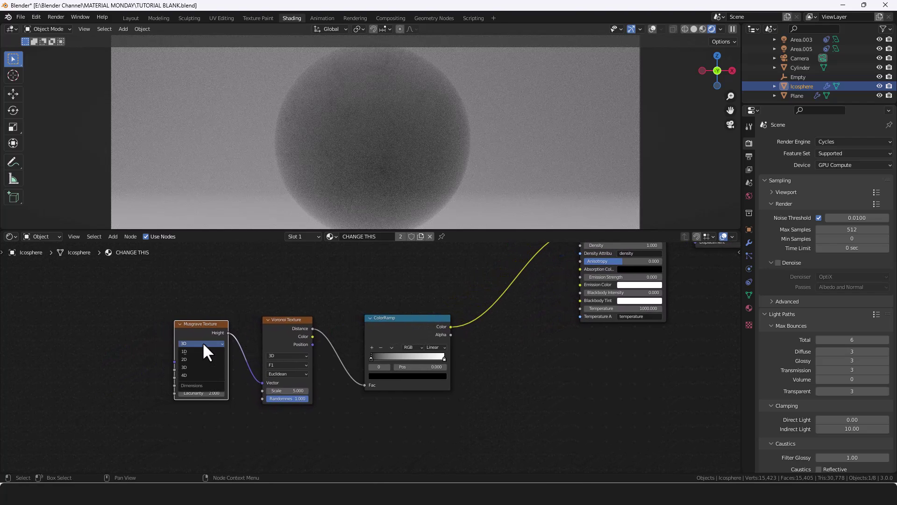
click(200, 377)
click(287, 354)
click(287, 383)
middle_drag(138, 365, 221, 363)
Step: Add a Mapping node feeding the Musgrave Texture's Vector input
key(shift+a)
click(198, 355)
text(mapping)
key(Return)
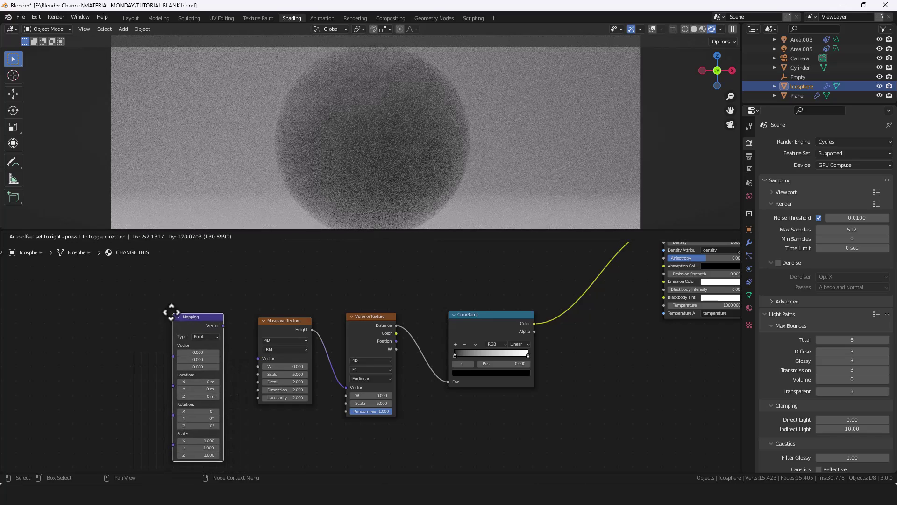
click(170, 310)
drag(223, 322, 258, 358)
click(90, 312)
Step: Add a Texture Coordinate node and link its Object output to Mapping's Vector input
key(shift+a)
text(TEX)
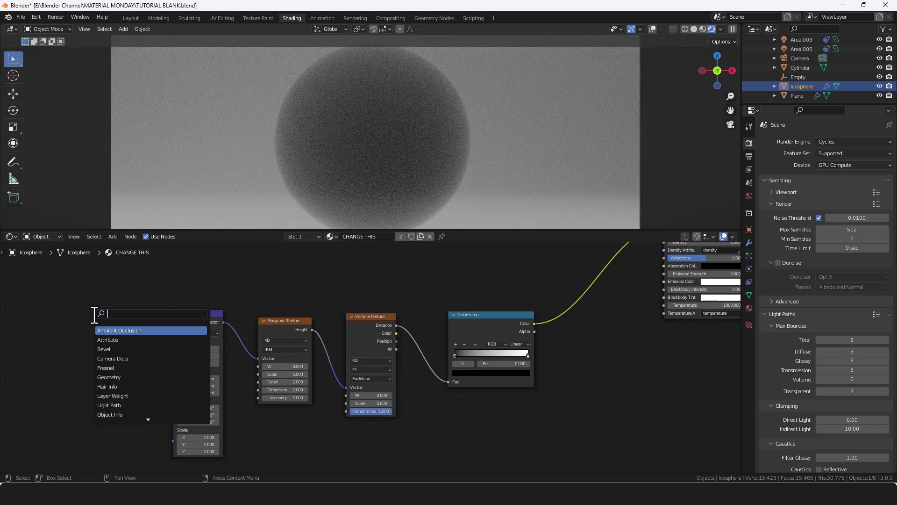
text(T)
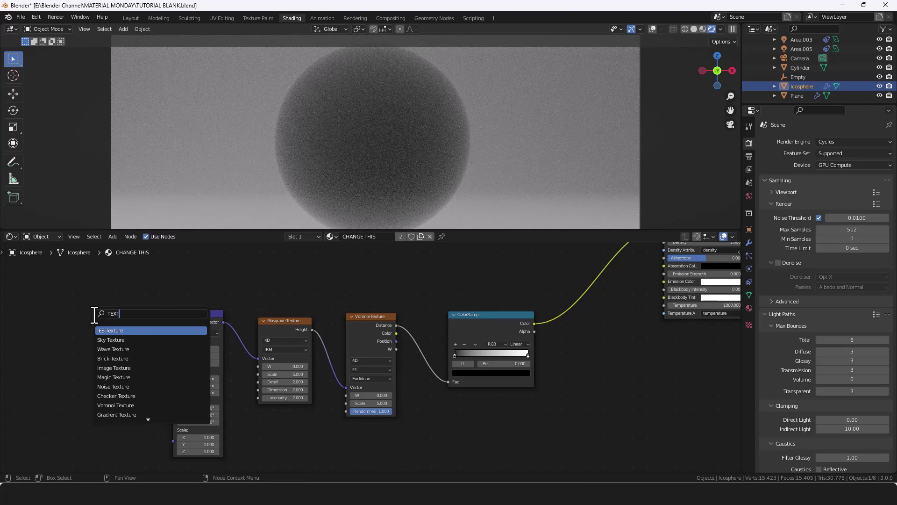
text(URE C)
key(Down)
key(Return)
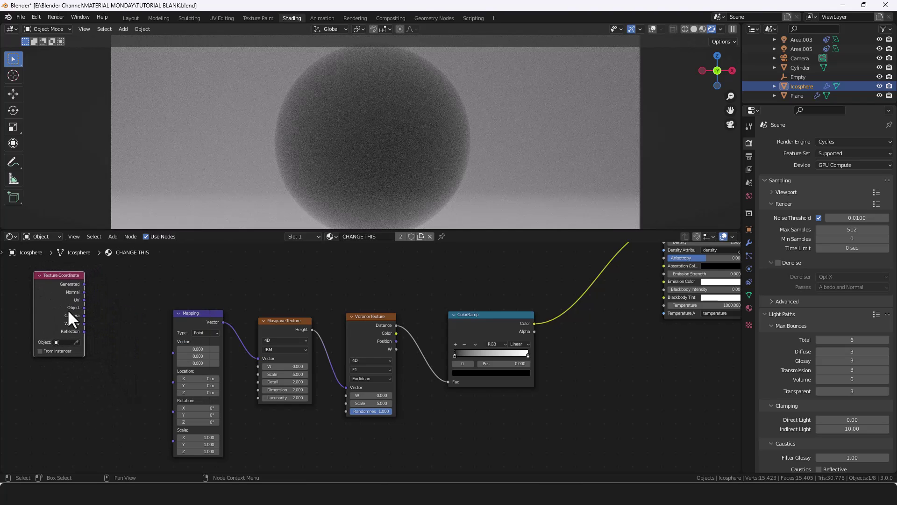
drag(84, 307, 171, 352)
middle_drag(34, 296, 24, 345)
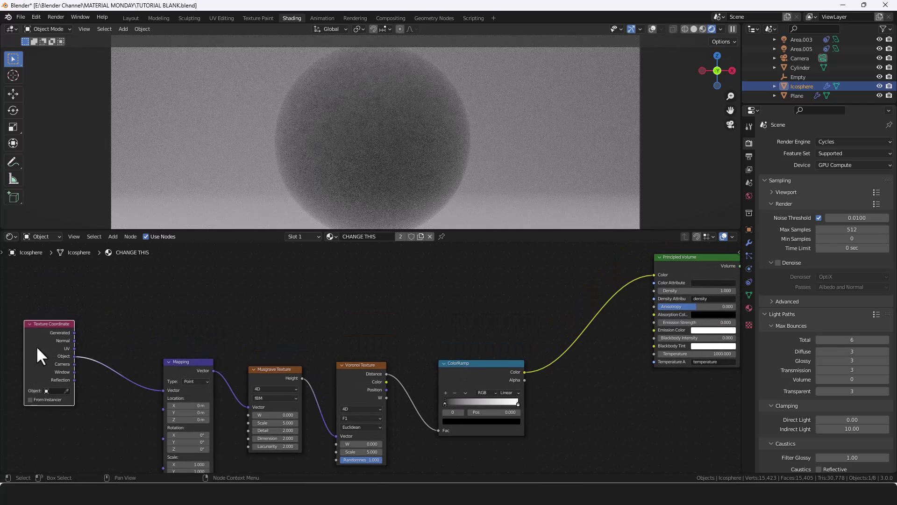
drag(24, 345, 27, 310)
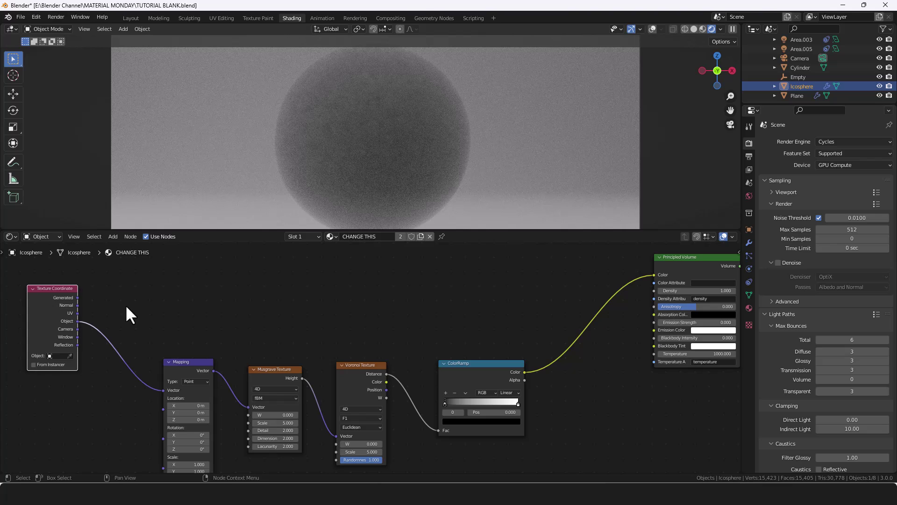
click(123, 308)
middle_drag(127, 307, 272, 295)
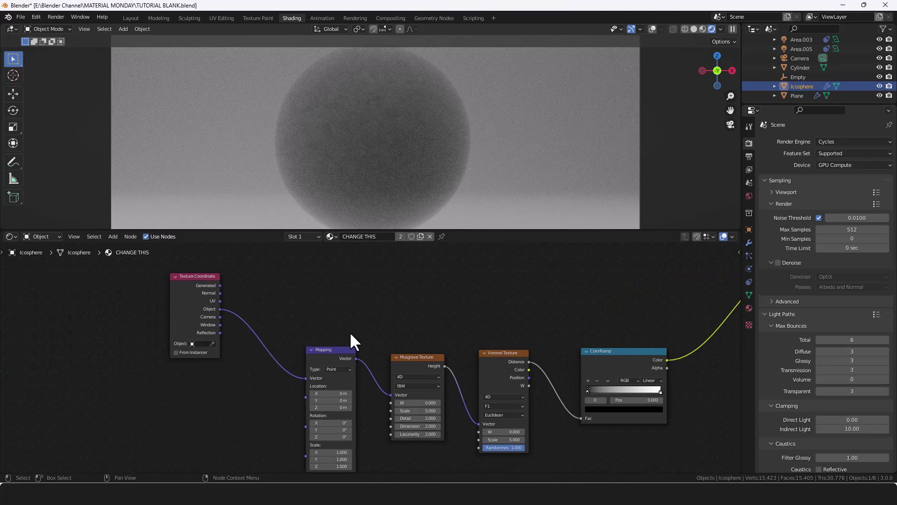
Step: Insert a Noise Texture on the link between Texture Coordinate and Mapping
key(shift+a)
click(337, 326)
text(NOIS)
key(Down)
key(Return)
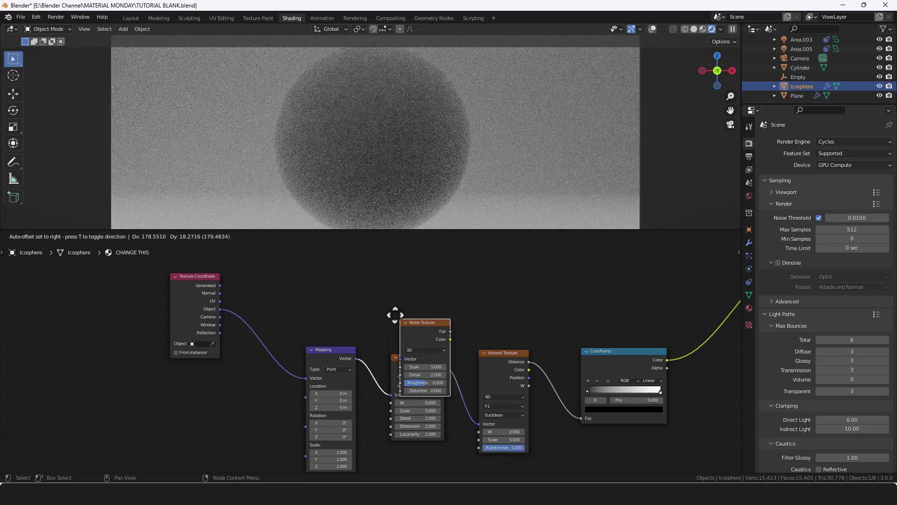
click(283, 327)
middle_drag(367, 313, 330, 313)
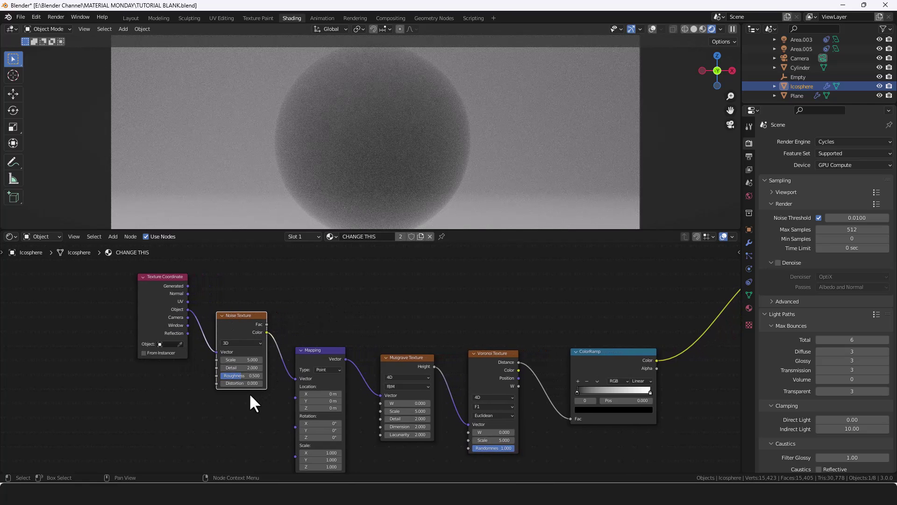
Step: Set the Noise Texture Scale to 1 and Detail to 1
click(244, 360)
text(1)
key(Tab)
text(1)
key(Return)
Step: Set the Noise Texture Roughness to 0.75 and Distortion to 0.5
scroll(249, 385, up, 2)
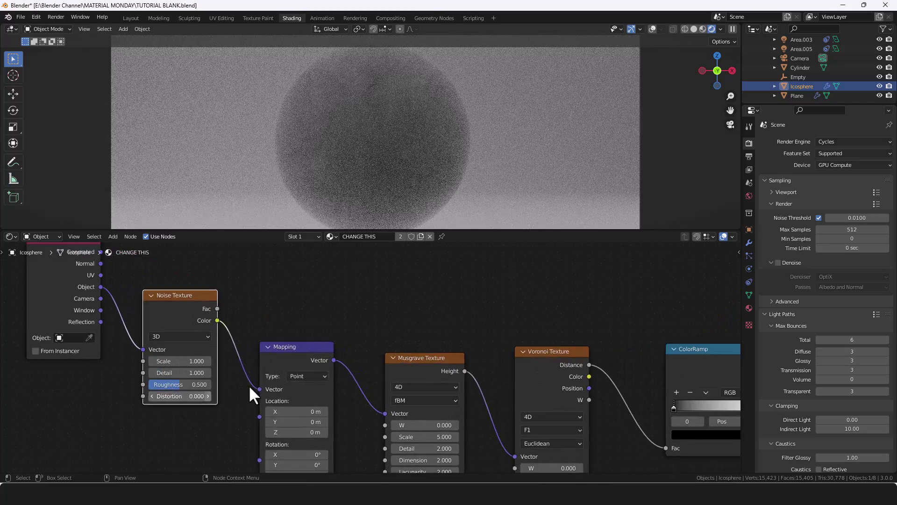
middle_drag(249, 385, 326, 364)
click(325, 362)
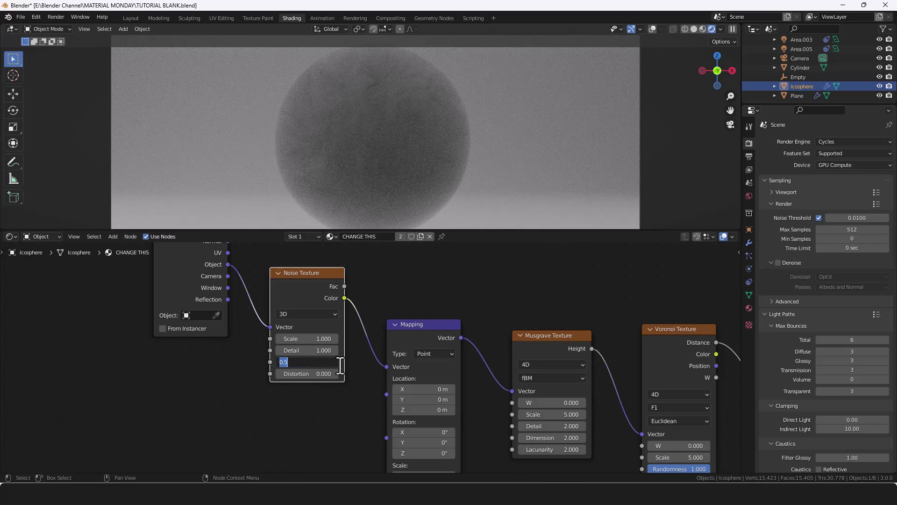
text(.75)
key(Tab)
text(.5)
key(Return)
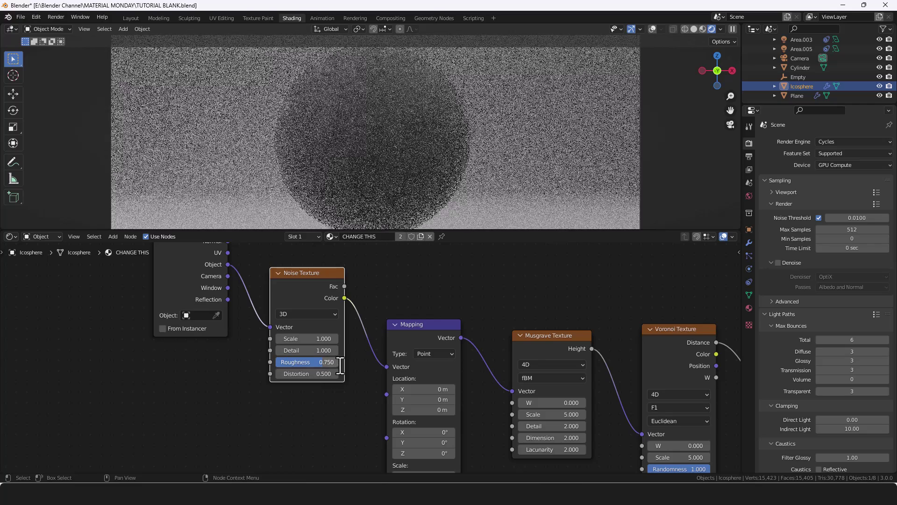
scroll(437, 311, down, 3)
middle_drag(427, 300, 380, 314)
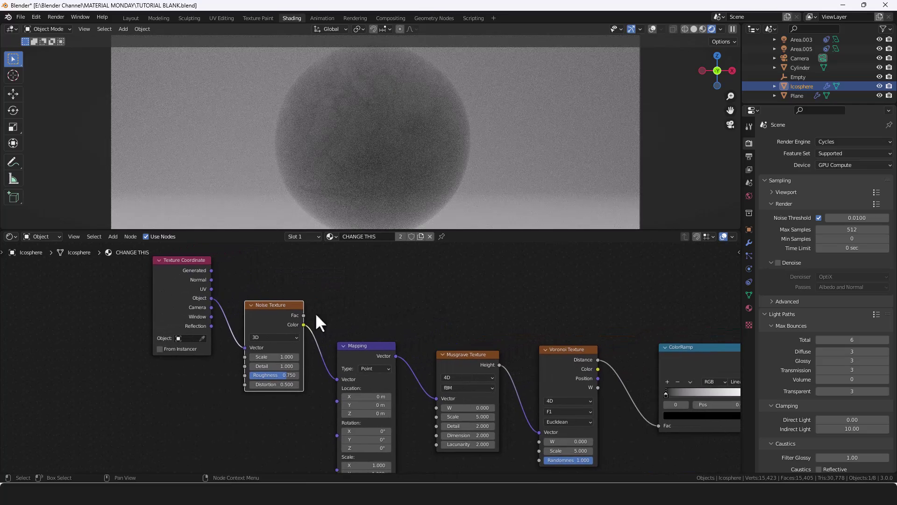
Step: Preview the Noise Texture on the sphere, then restore the Principled Volume result
ctrl+shift+click(272, 311)
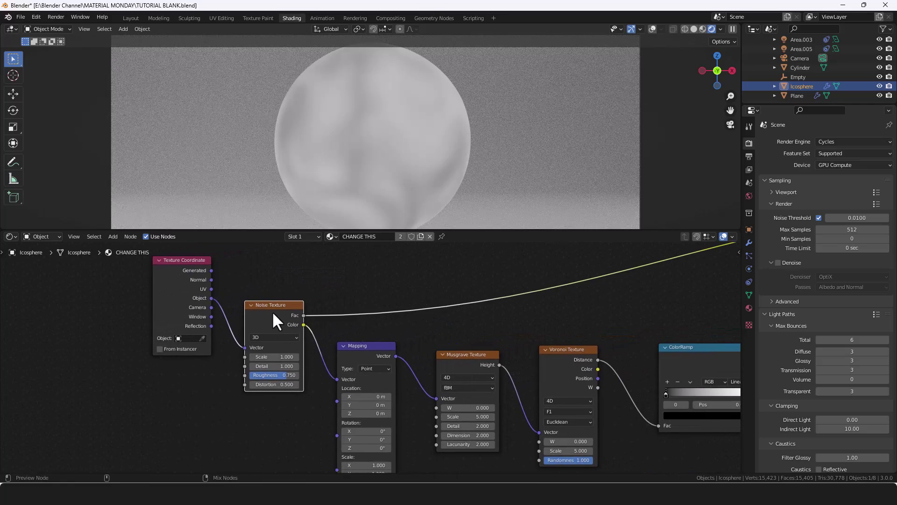
middle_drag(654, 284, 406, 336)
ctrl+shift+click(521, 305)
middle_drag(255, 332, 286, 274)
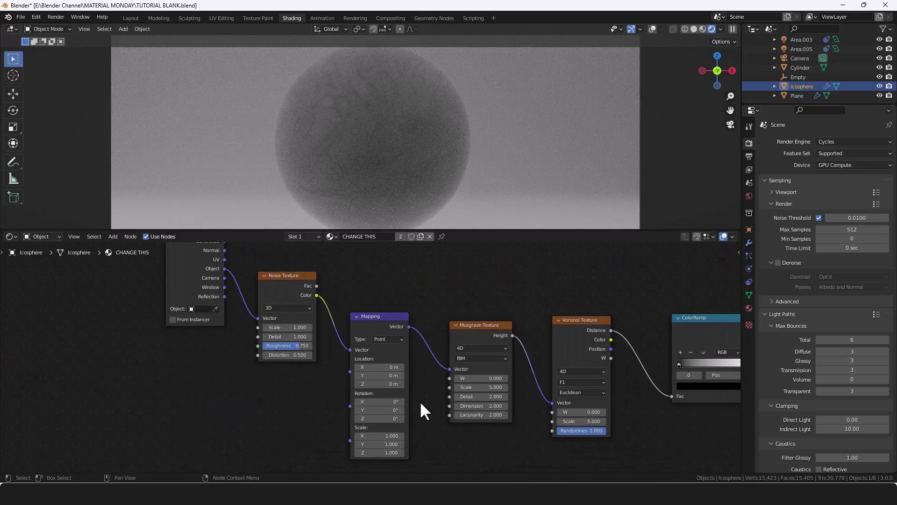
middle_drag(419, 402, 329, 397)
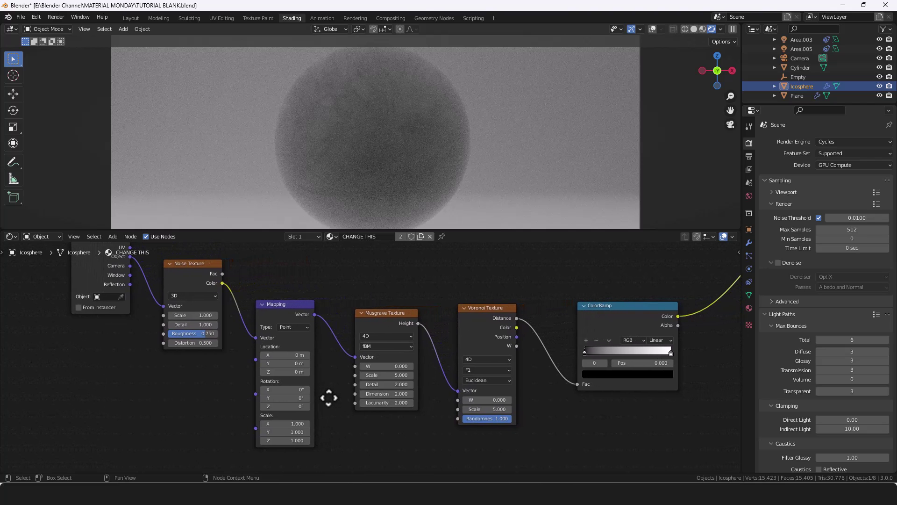
Step: Give the Musgrave Texture Scale 1.75 and Detail, Dimension and Lacunarity 5
double_click(374, 375)
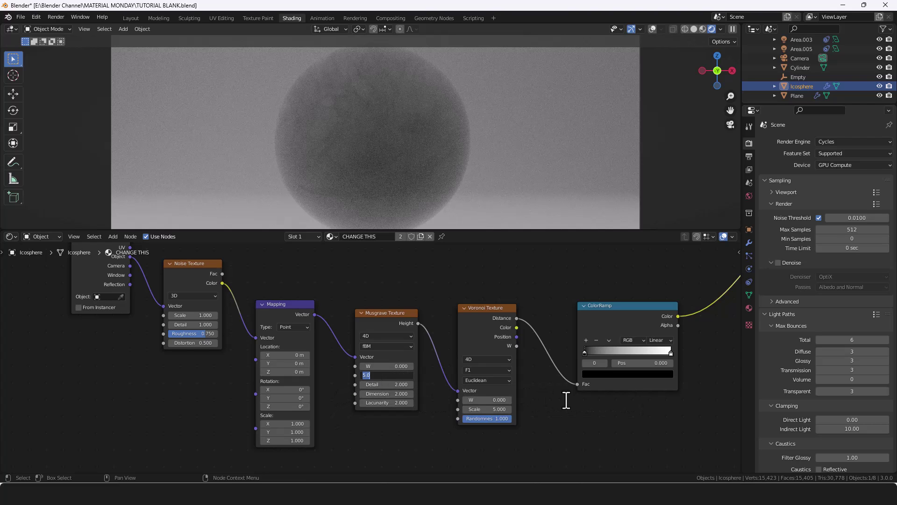
text(1.75)
key(Tab)
text(5)
key(Tab)
text(5)
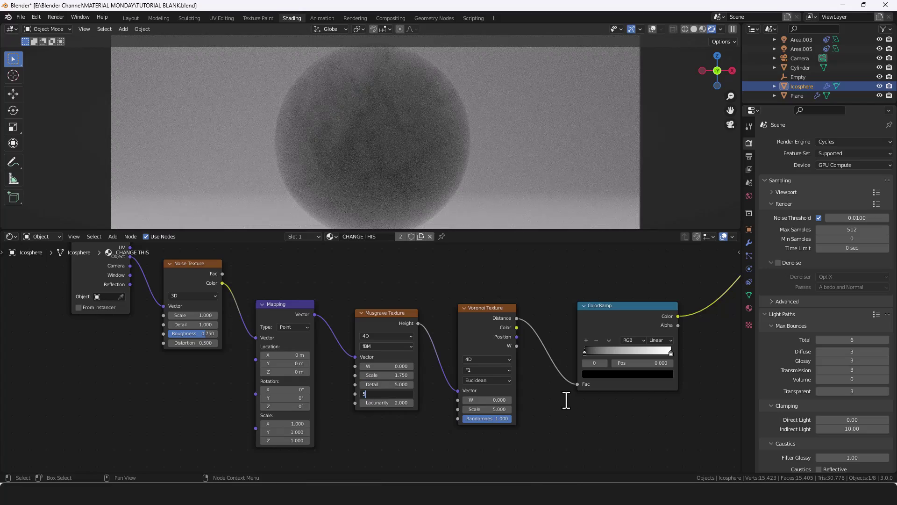
key(Tab)
text(5)
key(Return)
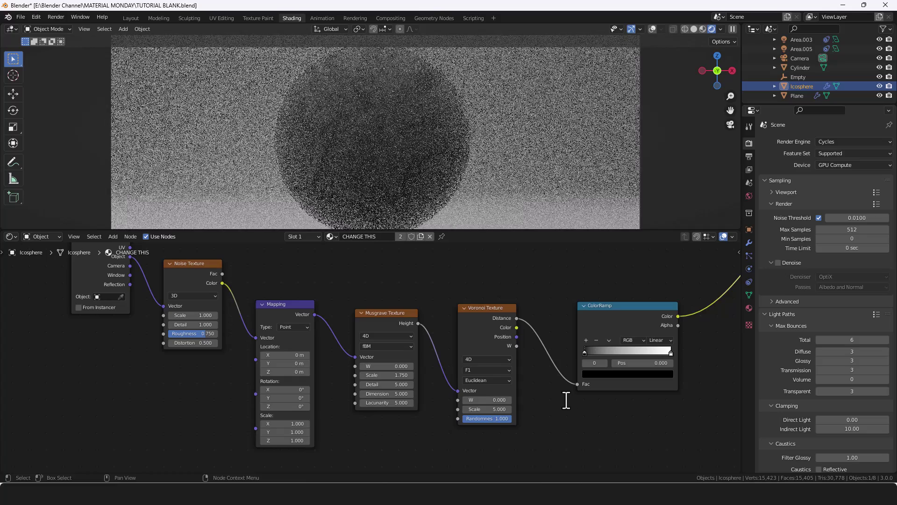
middle_drag(565, 400, 482, 398)
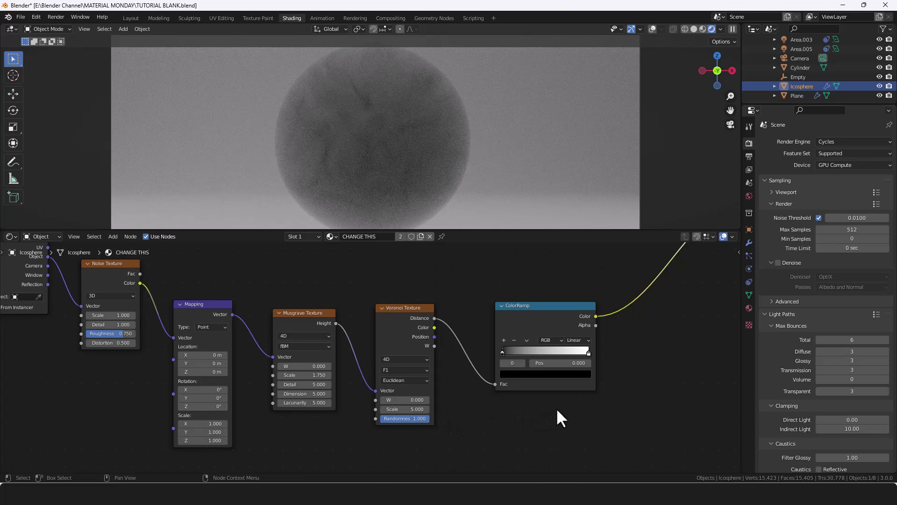
Step: Flip the ColorRamp to white-to-black and place the white stop at 0.25
middle_drag(558, 403, 476, 406)
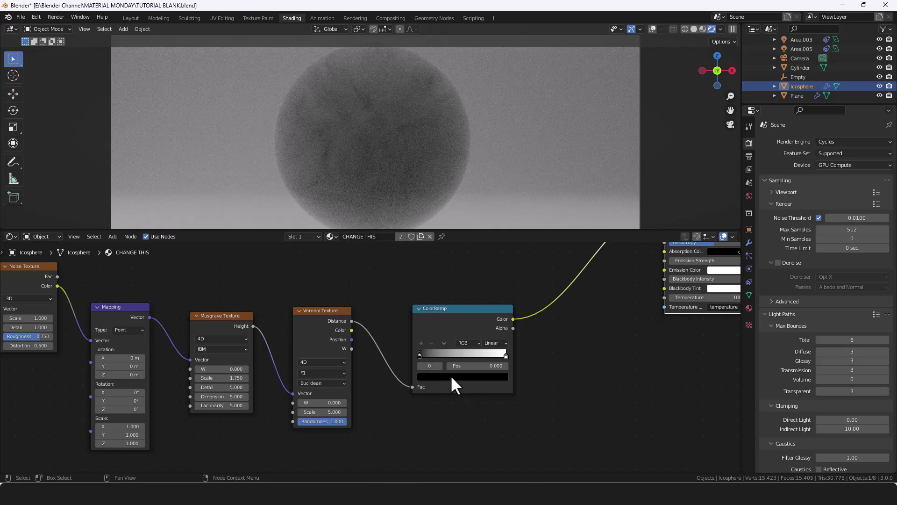
click(444, 343)
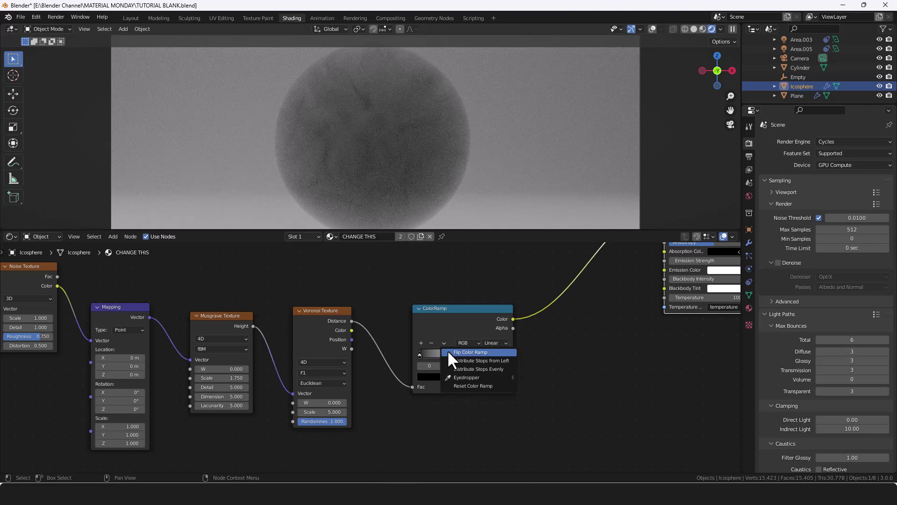
click(448, 350)
drag(418, 355, 445, 354)
click(467, 365)
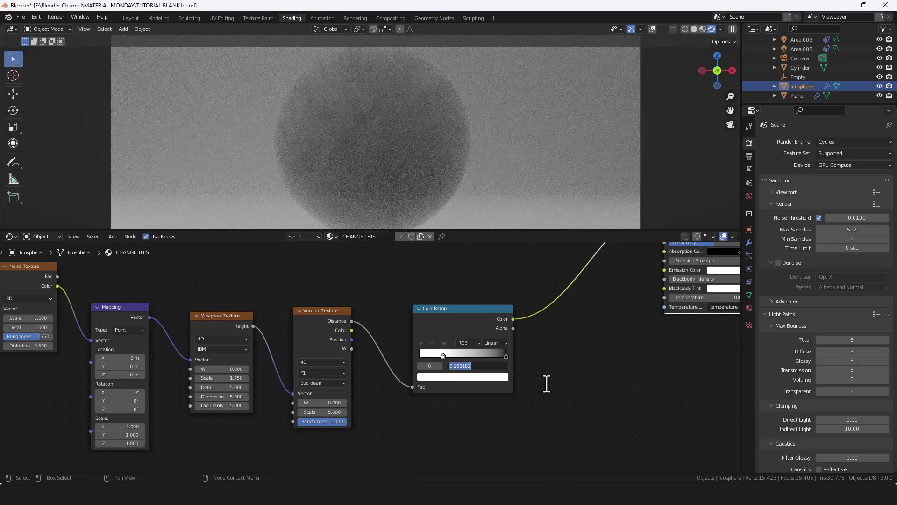
text(.25)
key(Return)
Step: Move the black ColorRamp stop to position 0.42
scroll(547, 381, up, 2)
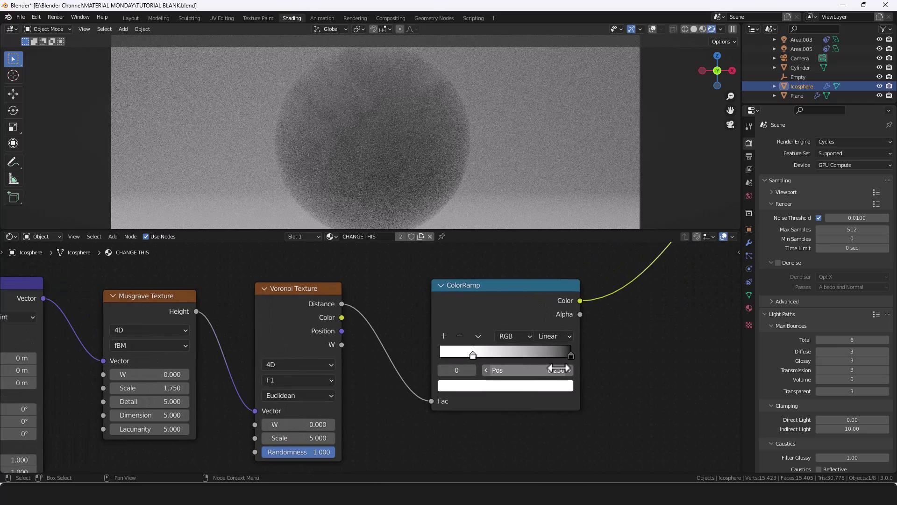
middle_drag(549, 368, 481, 371)
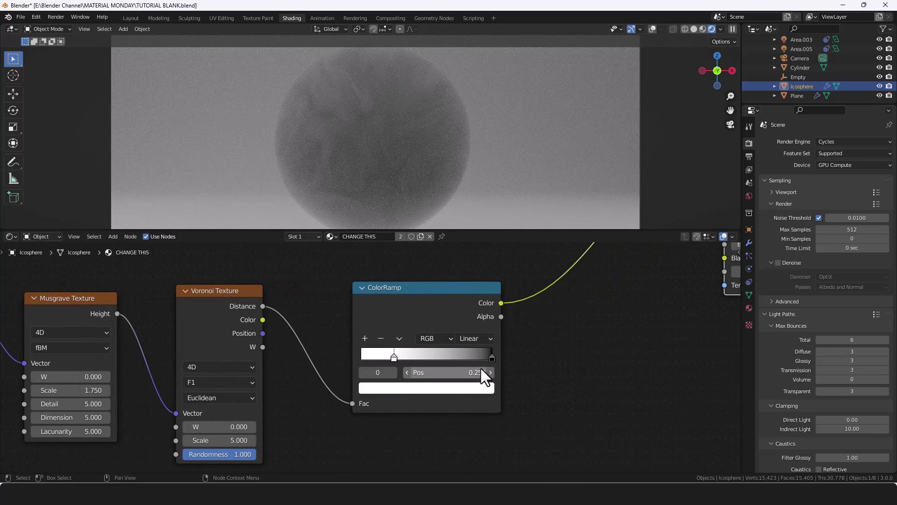
drag(492, 357, 411, 357)
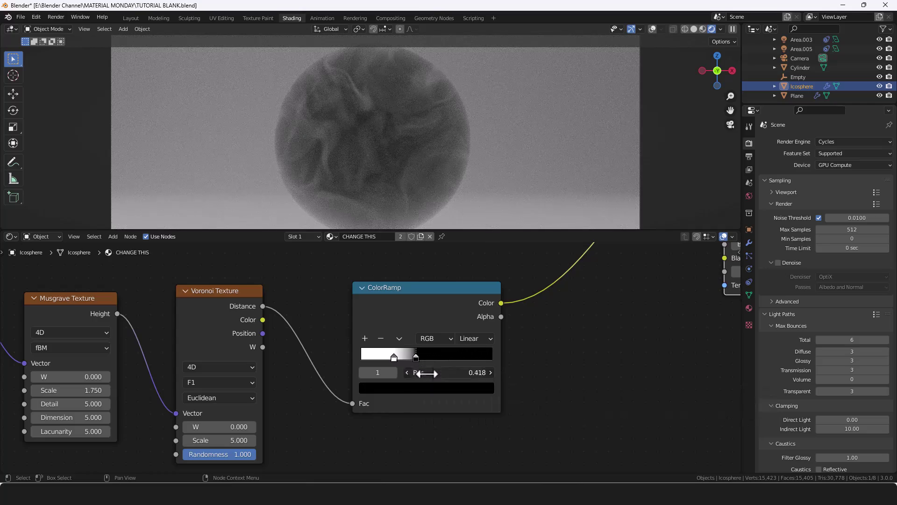
click(425, 373)
text(0.42)
key(Return)
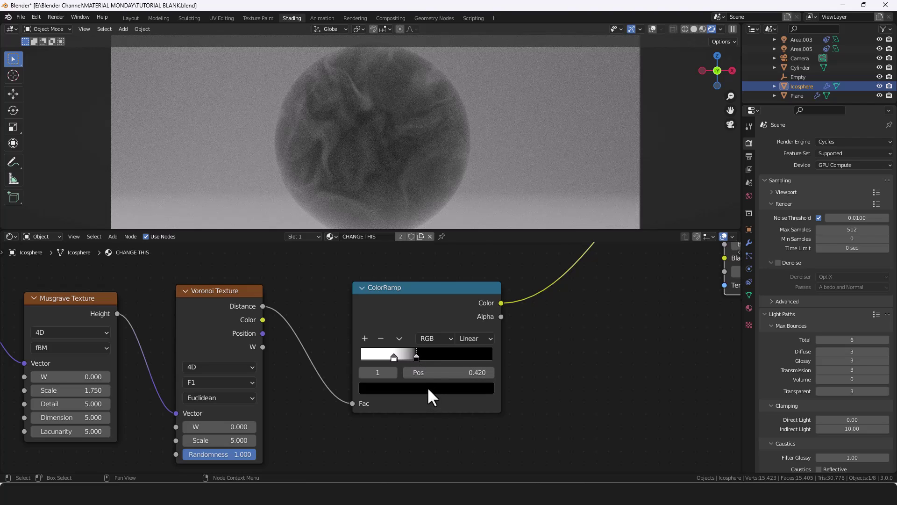
Step: Set the dark stop's colour brightness (V) to 0.05
click(427, 387)
click(466, 299)
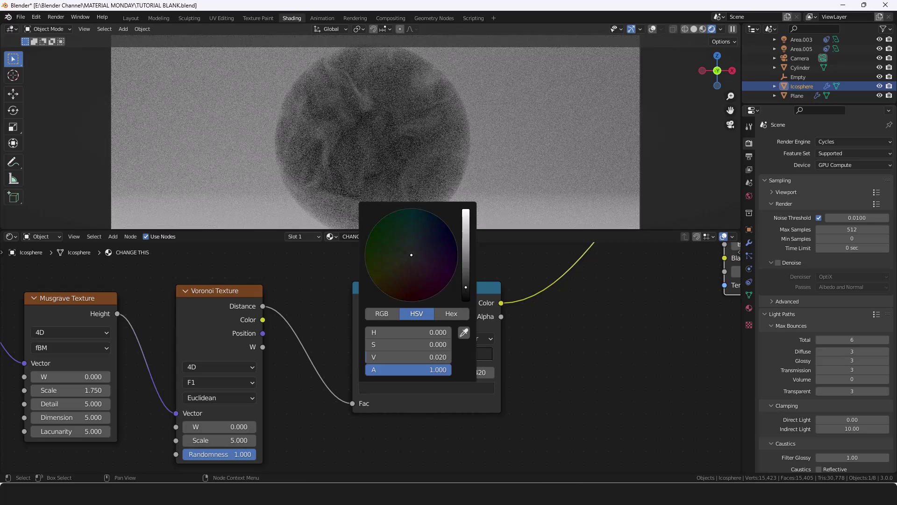
click(466, 282)
click(466, 280)
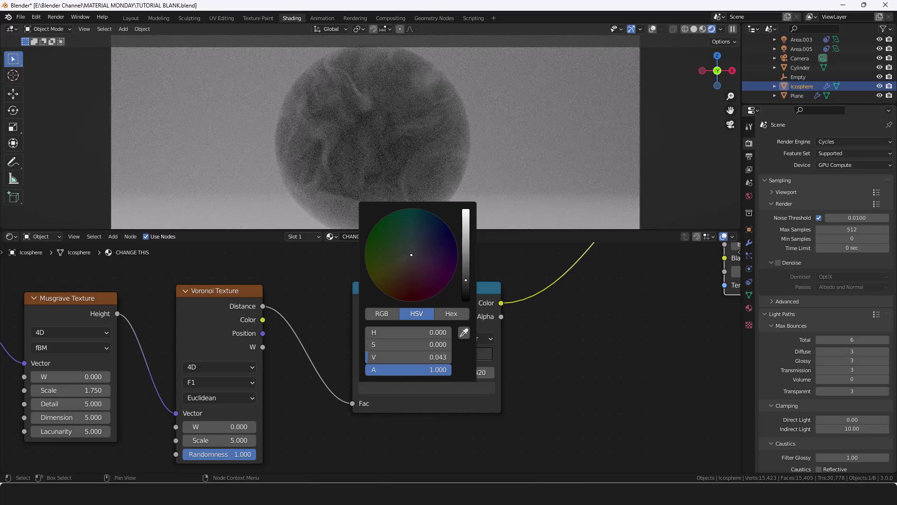
click(466, 278)
double_click(433, 354)
text(0.05)
key(Return)
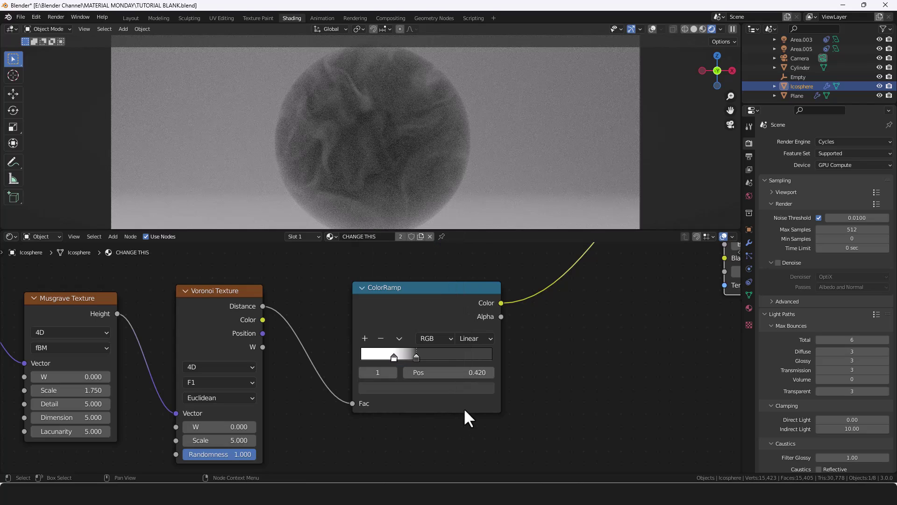
scroll(537, 361, down, 2)
Step: Duplicate the ColorRamp above the original and feed it Voronoi Distance
scroll(501, 397, down, 3)
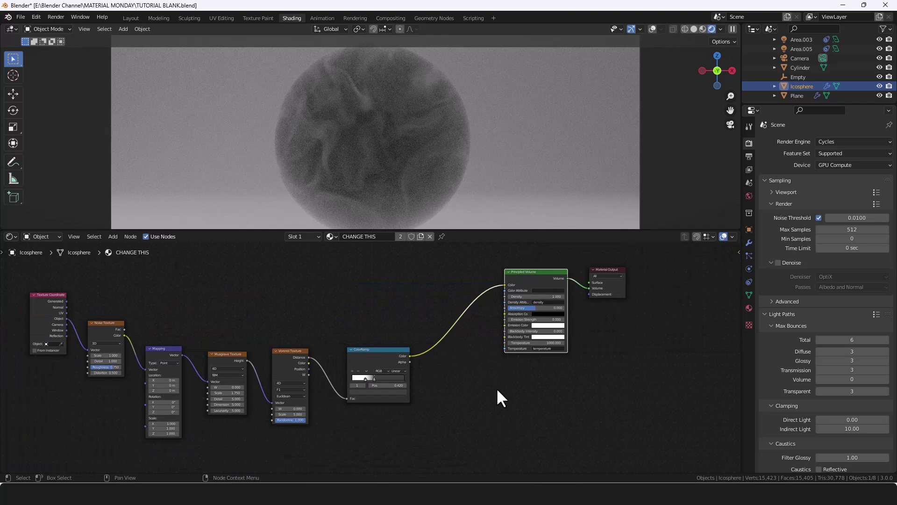
middle_drag(494, 391, 559, 379)
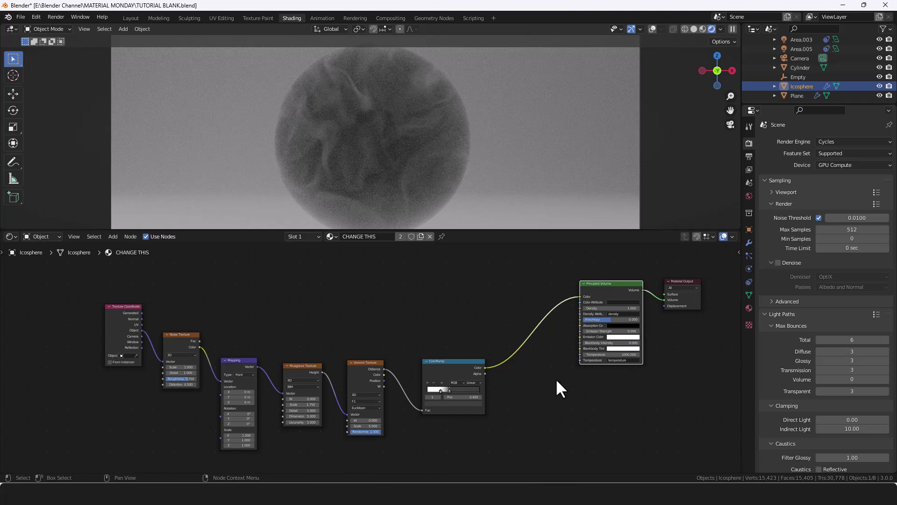
click(439, 367)
key(shift+d)
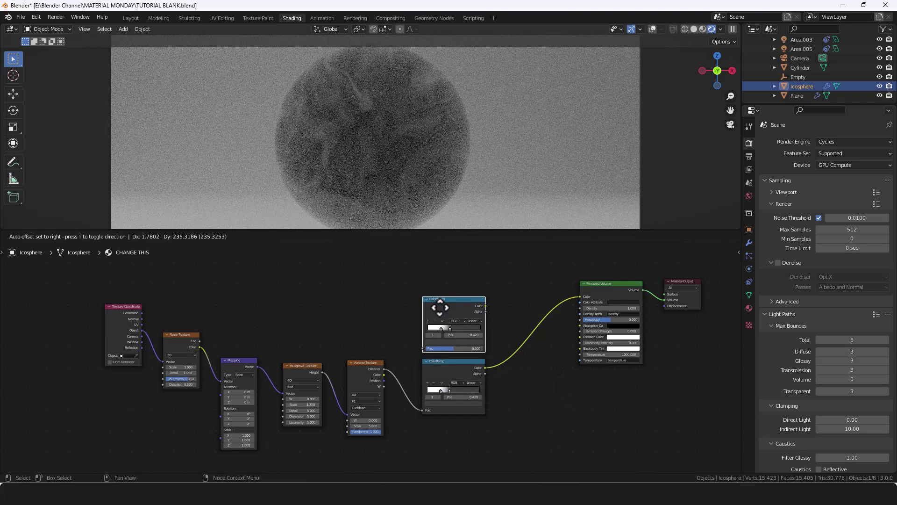
click(440, 306)
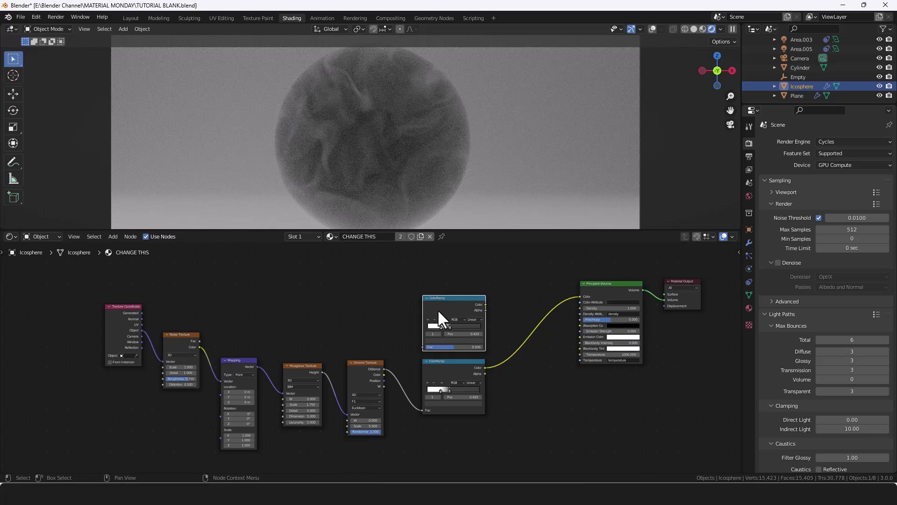
drag(383, 368, 420, 346)
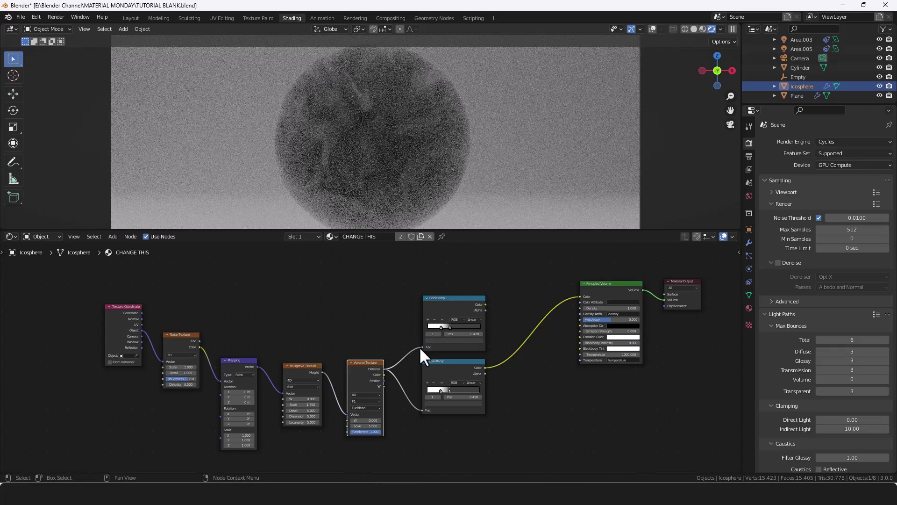
Step: Reverse the upper ramp, push its stops to 0 and 1, and make the left stop white
scroll(439, 324, up, 4)
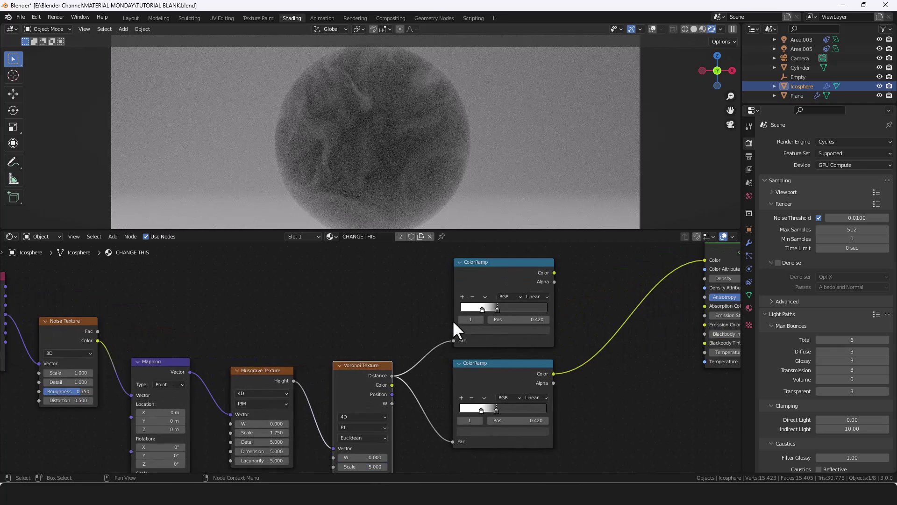
click(466, 291)
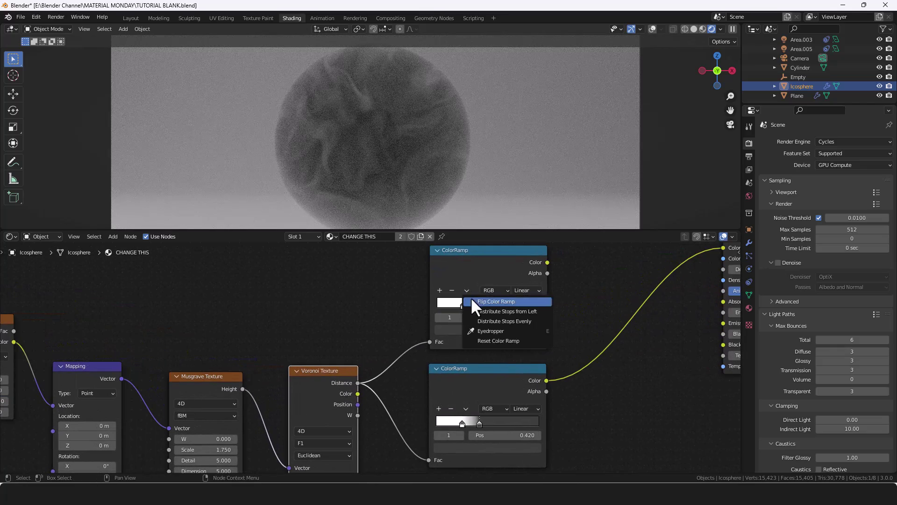
click(470, 296)
drag(496, 306, 399, 312)
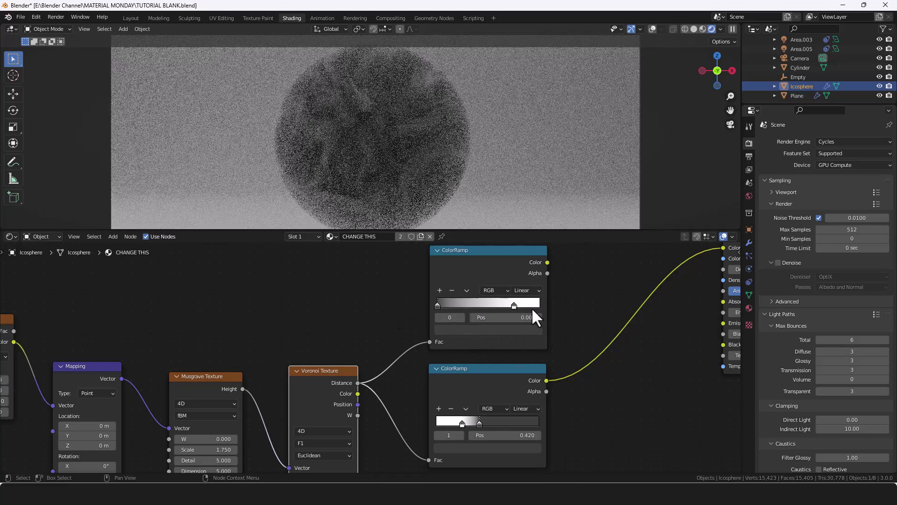
drag(514, 306, 577, 305)
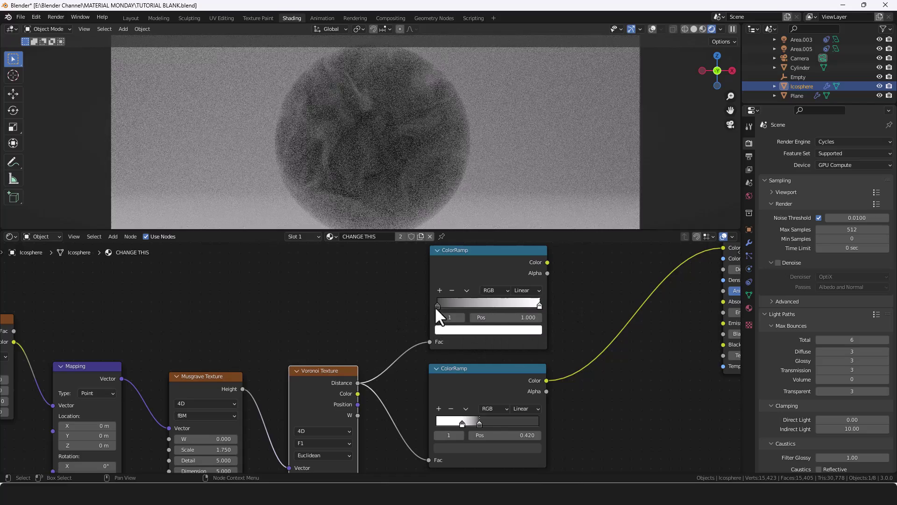
click(437, 306)
click(462, 329)
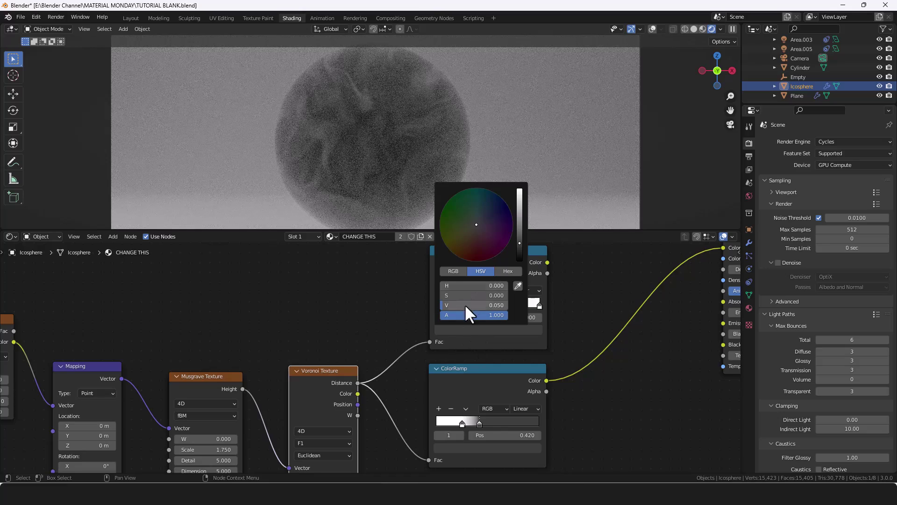
drag(464, 305, 505, 305)
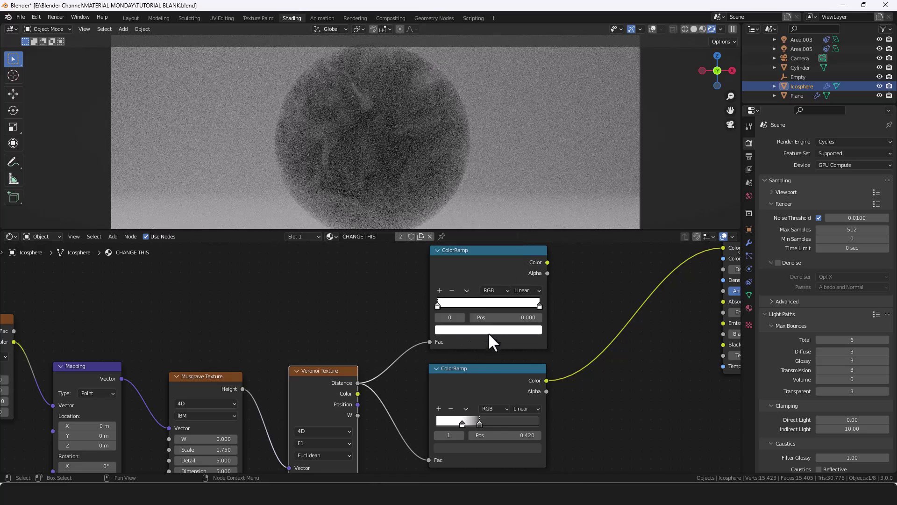
Step: Add a middle stop at 0.5 and set its colour value to 0.5
click(439, 291)
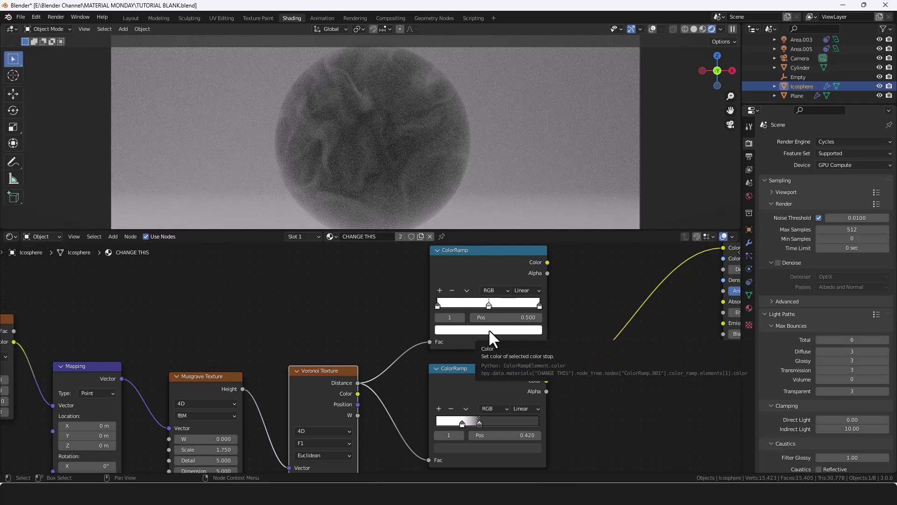
click(489, 329)
drag(520, 189, 520, 205)
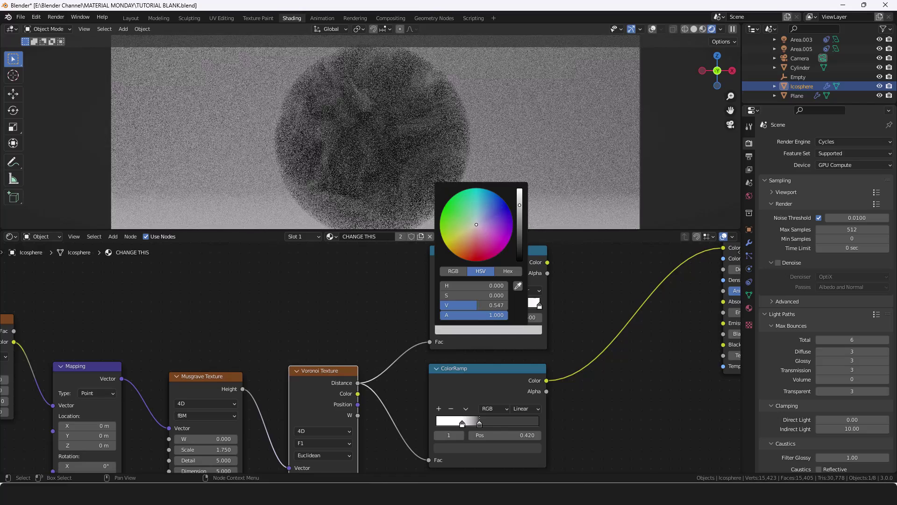
click(475, 304)
text(0.5)
key(Return)
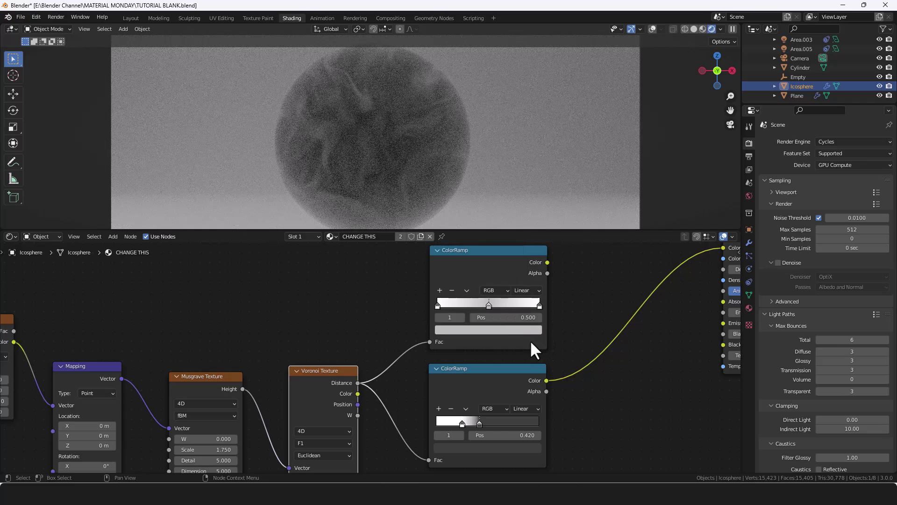
middle_drag(530, 342, 390, 357)
middle_drag(417, 321, 404, 341)
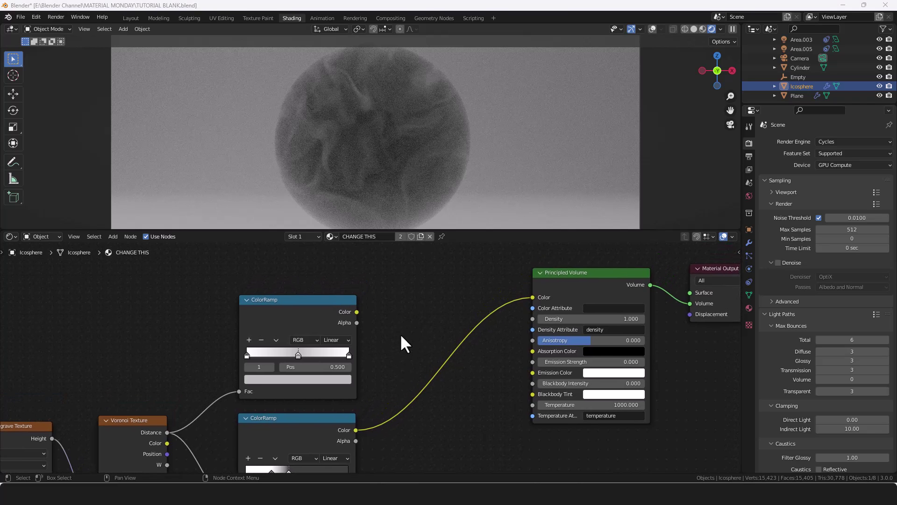
Step: Add a Bright/Contrast node above the upper ColorRamp and link the ramp's Color into it
key(shift+a)
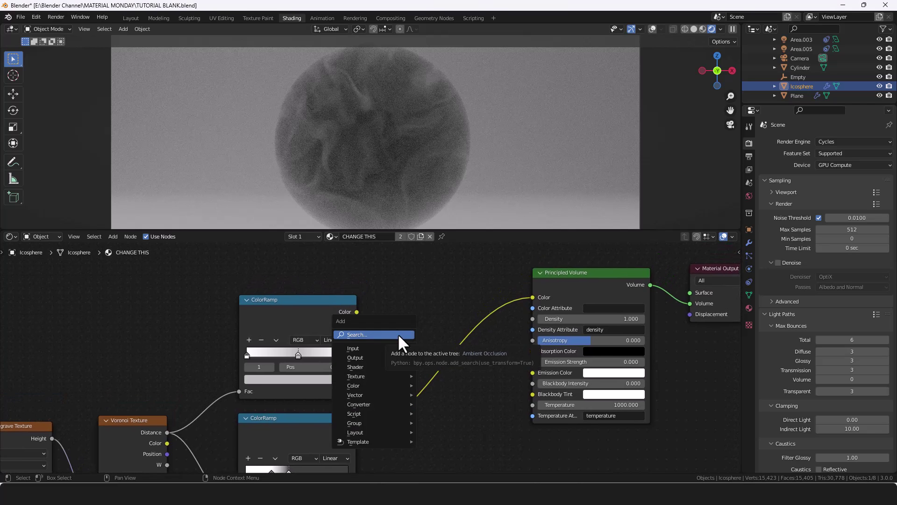
click(395, 334)
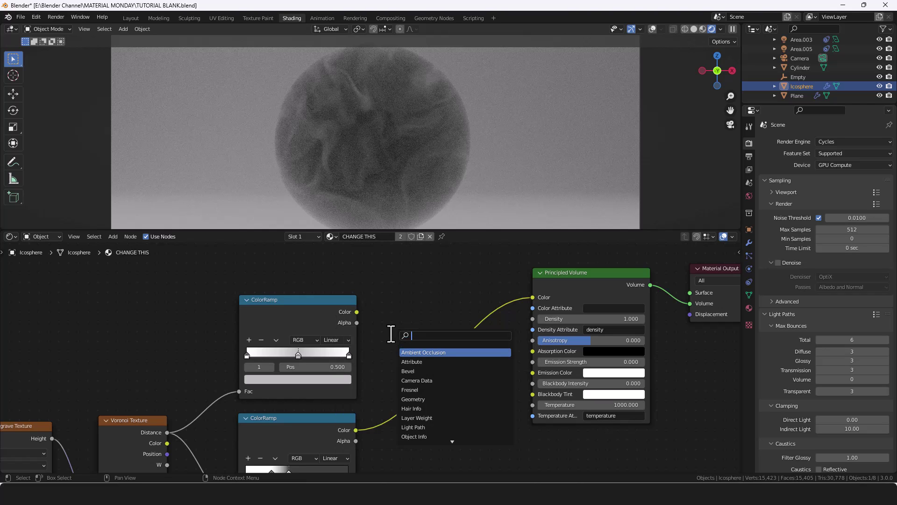
text(BRIGHT)
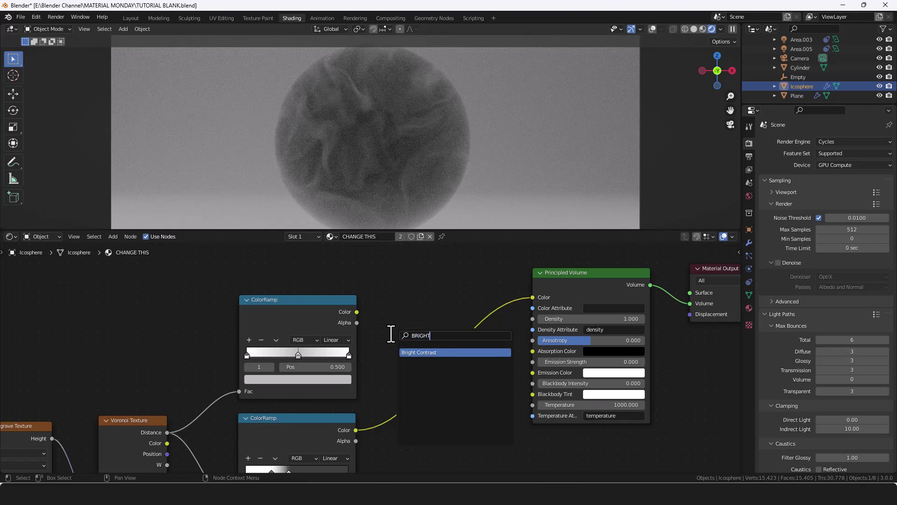
key(Return)
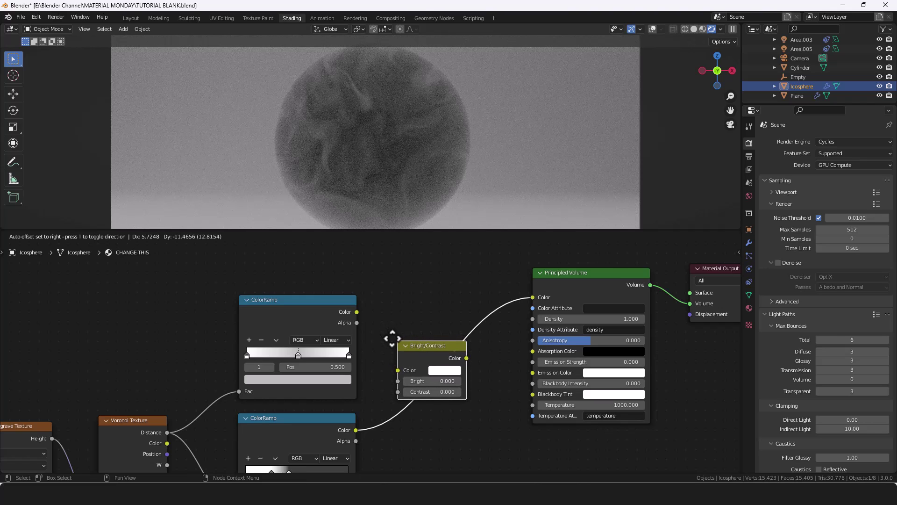
click(374, 265)
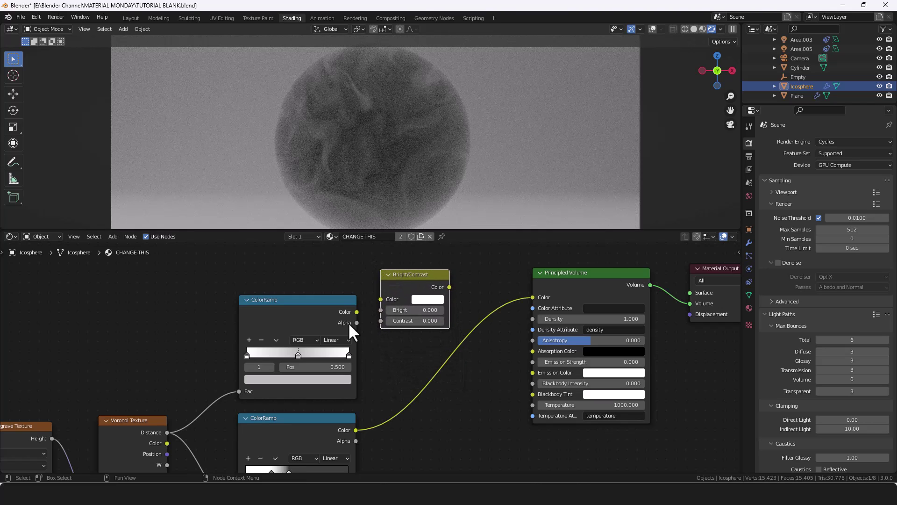
drag(356, 311, 380, 299)
middle_drag(304, 302, 405, 414)
Step: Duplicate the upper ColorRamp, remove its middle stop, and make the first stop black with alpha 0.5
key(shift+d)
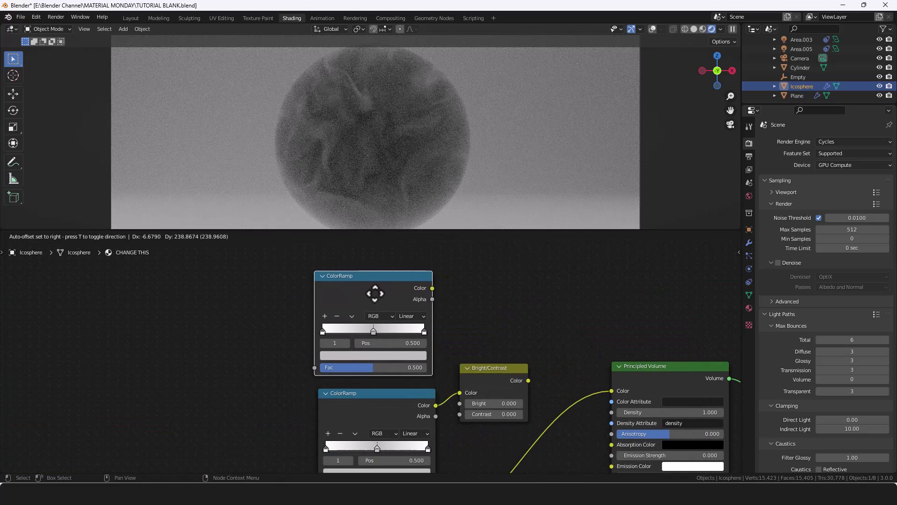
click(375, 294)
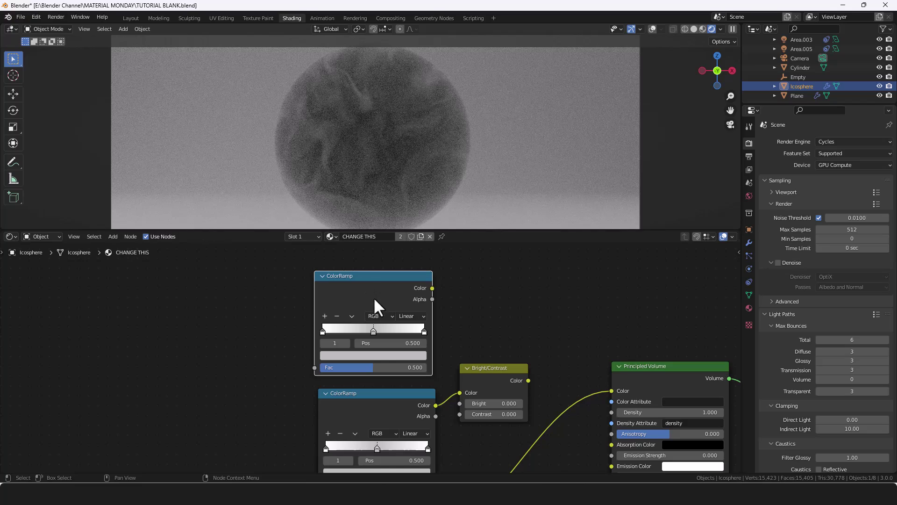
click(337, 316)
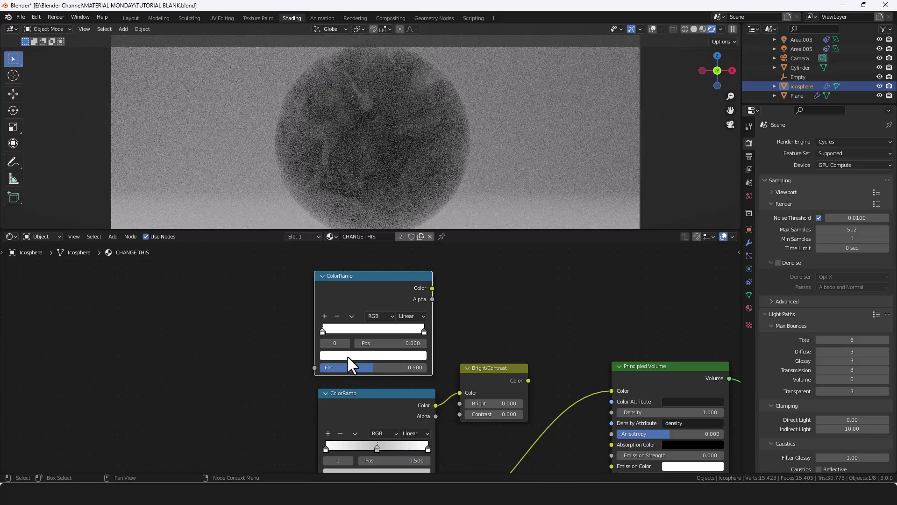
click(347, 356)
drag(350, 331, 367, 342)
double_click(390, 341)
text(.5)
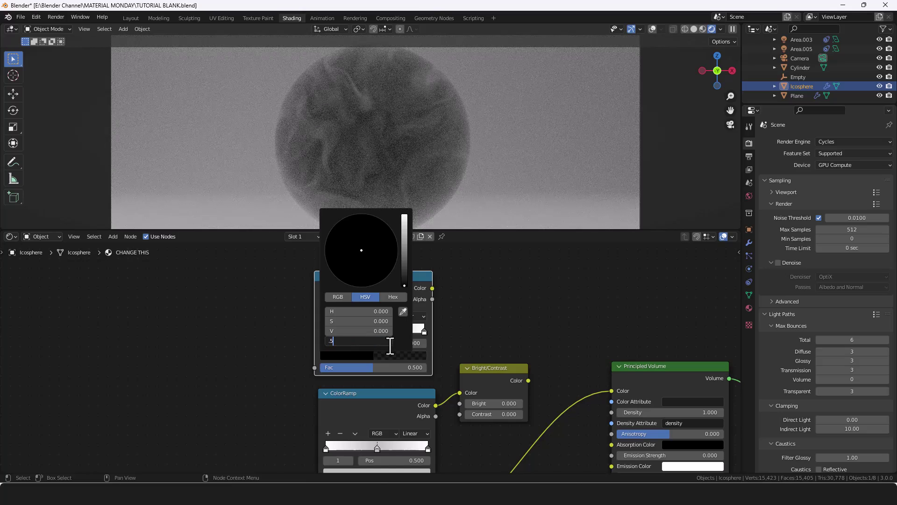
key(Return)
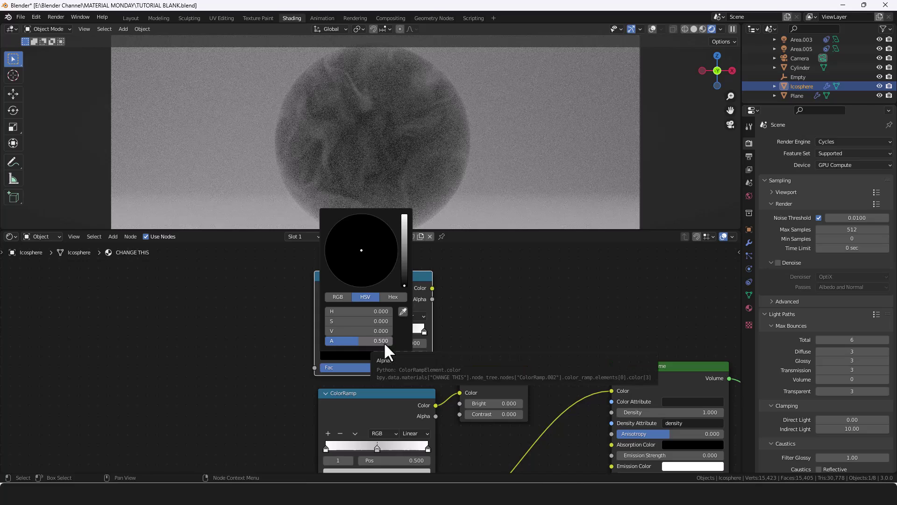
Step: Move the white stop to position 0.4 and connect Voronoi Distance to the new ramp's Fac
click(424, 331)
double_click(409, 344)
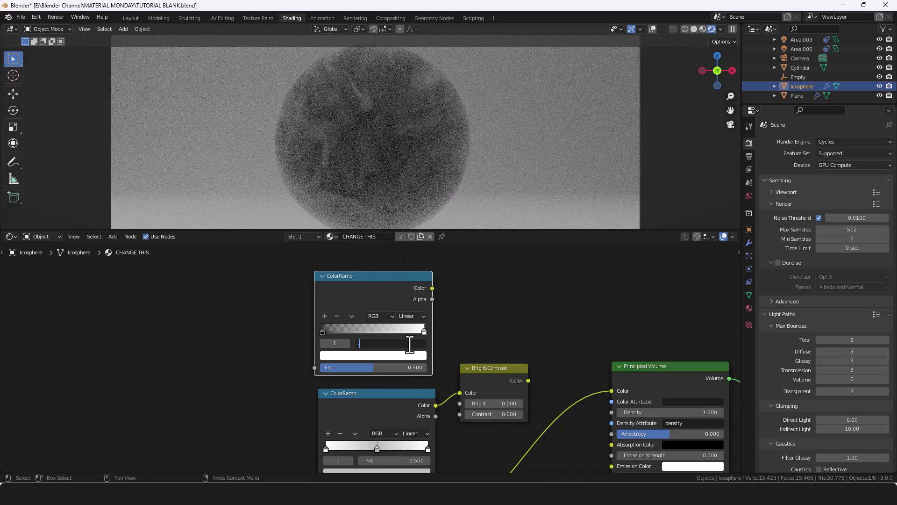
key(Return)
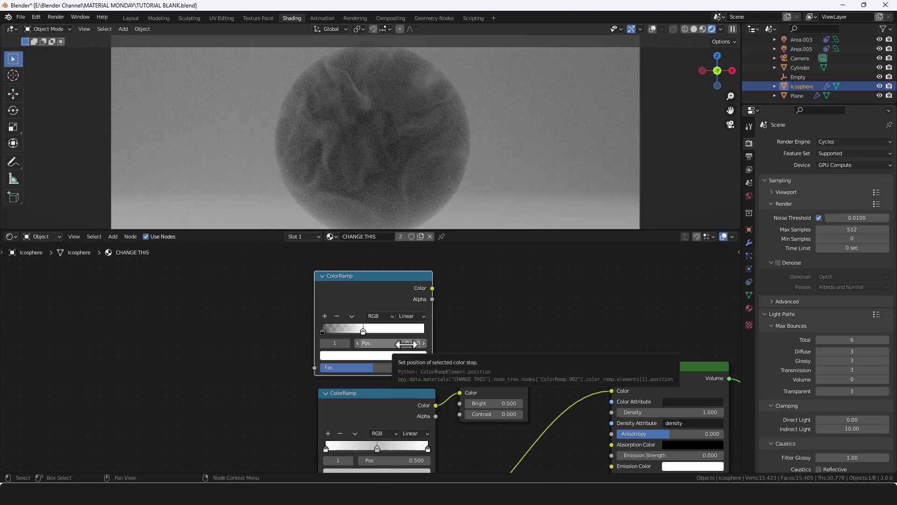
click(464, 309)
scroll(371, 353, down, 3)
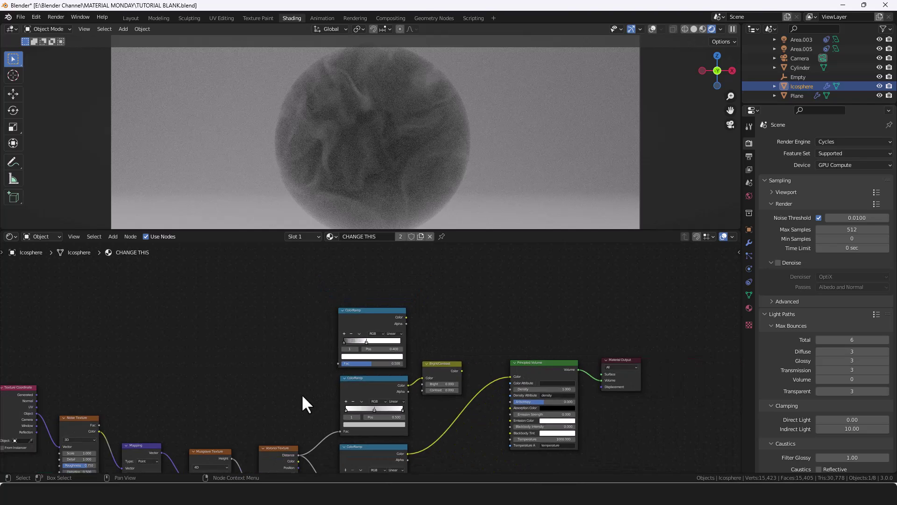
drag(298, 454, 336, 362)
scroll(446, 318, up, 2)
middle_drag(446, 318, 426, 347)
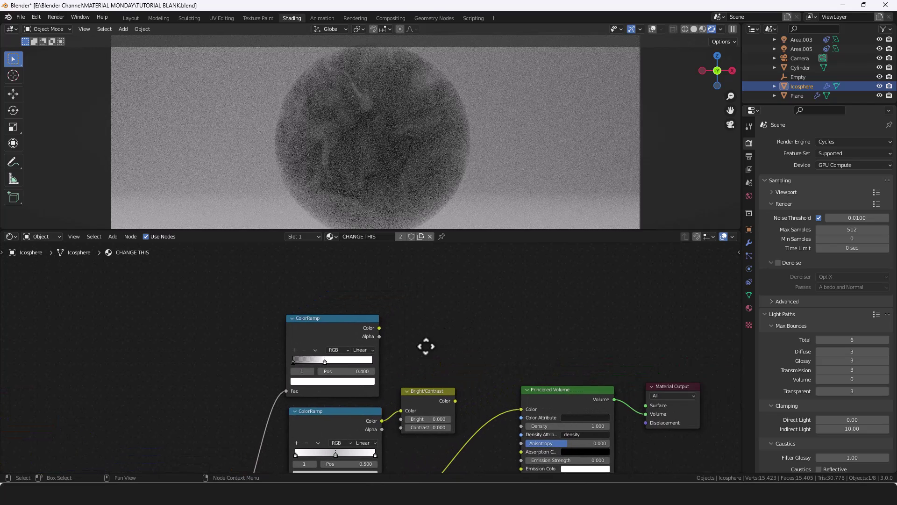
Step: Add a Layer Weight node and link the top ColorRamp's Alpha to its Blend
key(shift+a)
click(425, 346)
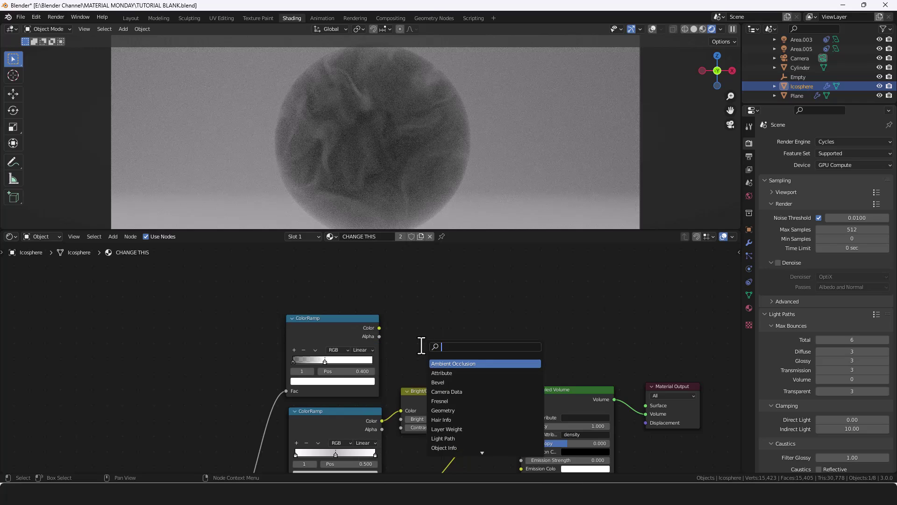
text(LAYER)
key(Return)
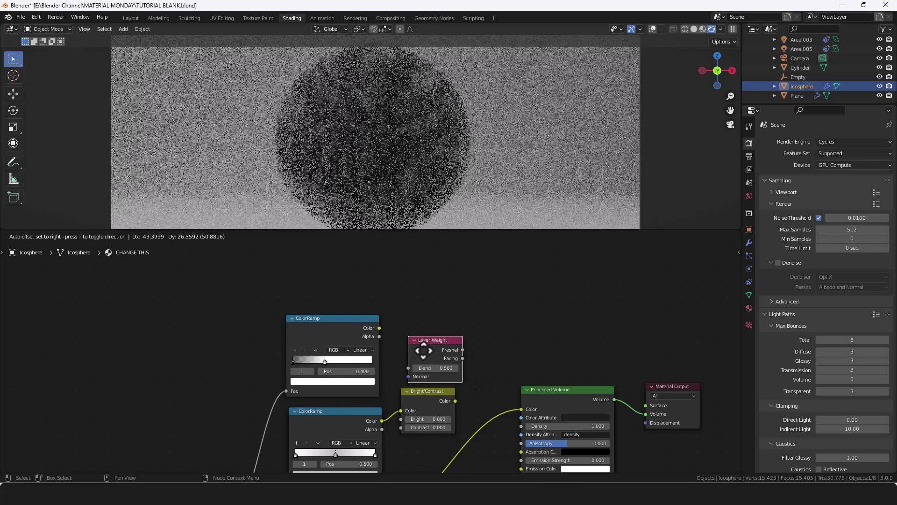
click(418, 346)
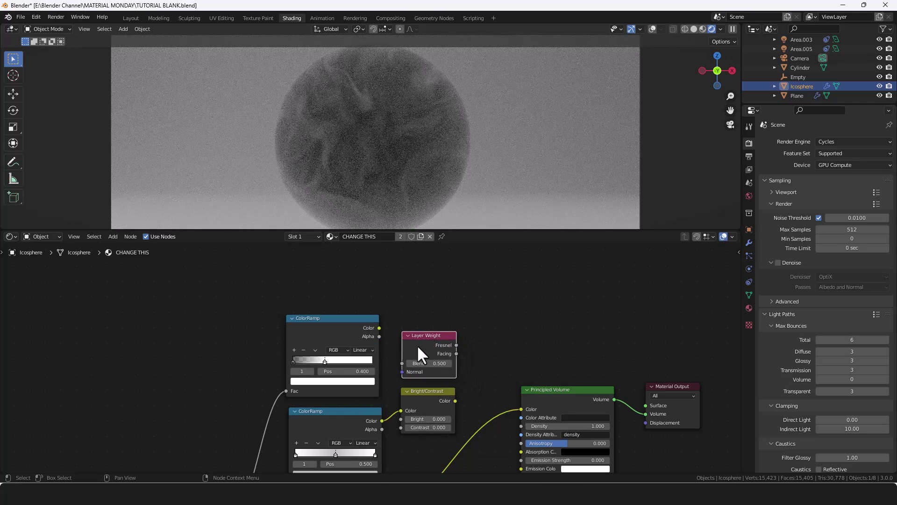
click(379, 336)
drag(379, 337, 402, 363)
Step: Link Texture Coordinate Object into the Layer Weight Normal input
scroll(400, 362, down, 3)
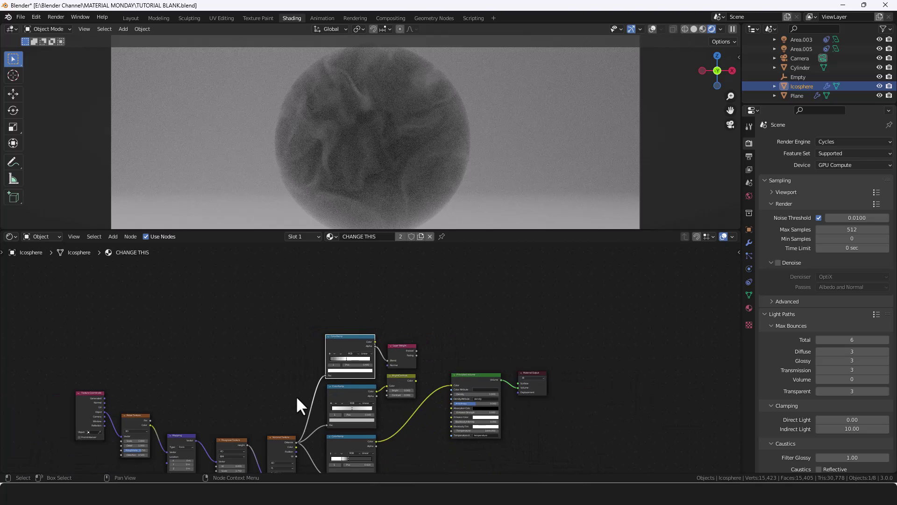
middle_drag(296, 396, 352, 353)
drag(160, 366, 444, 320)
middle_drag(492, 297, 358, 344)
scroll(393, 357, up, 2)
scroll(395, 358, up, 1)
click(253, 363)
Step: Join Fresnel and Bright/Contrast in a Mix node, moving the output nodes right for space
shift+click(254, 342)
key(ctrl+0)
click(305, 348)
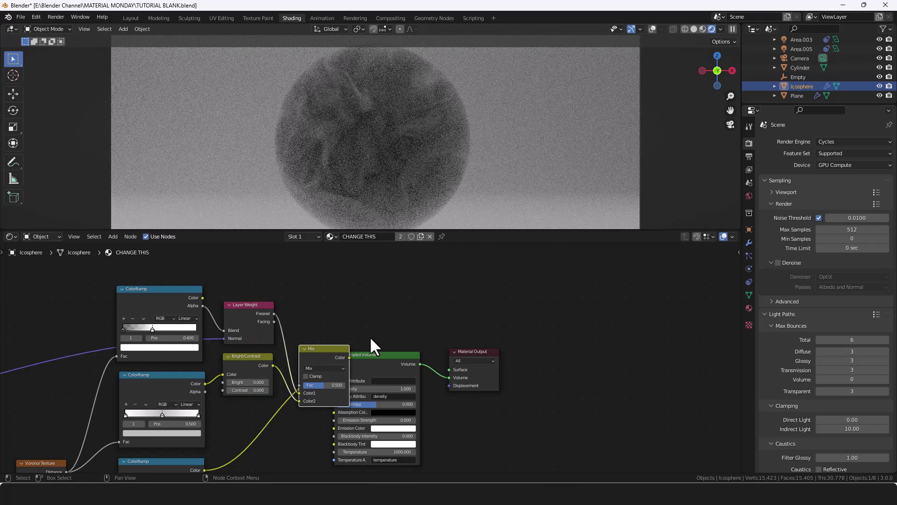
drag(372, 332, 470, 375)
drag(391, 357, 506, 349)
drag(314, 361, 320, 315)
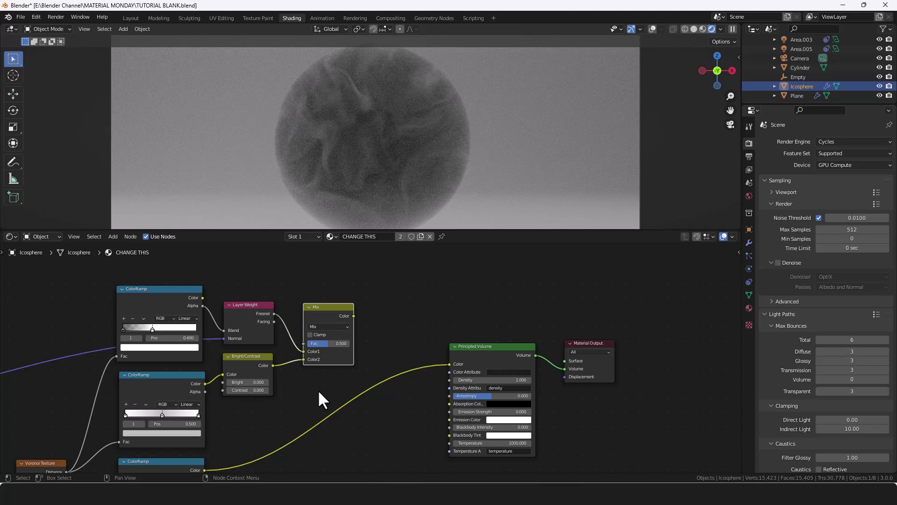
Step: Set the Mix to Multiply with Layer Weight Facing as Fac, Bright/Contrast in Color1, black Color2
click(330, 326)
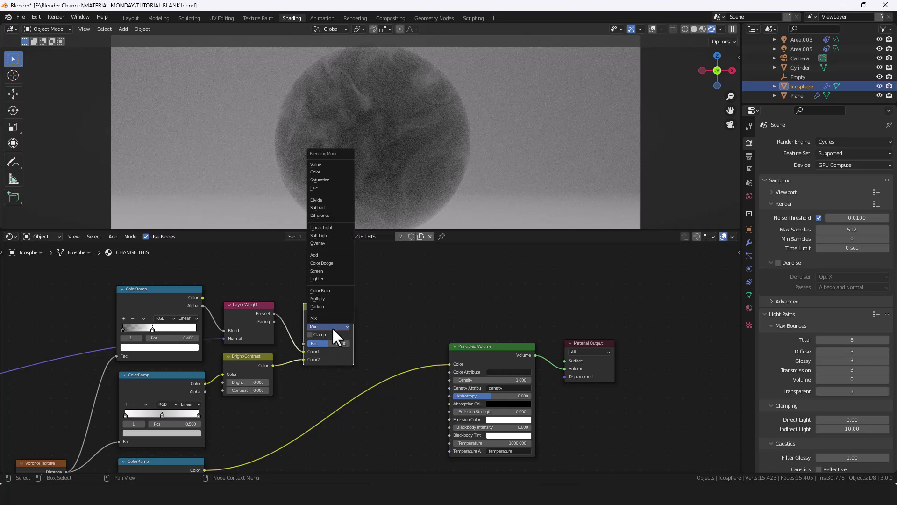
click(327, 298)
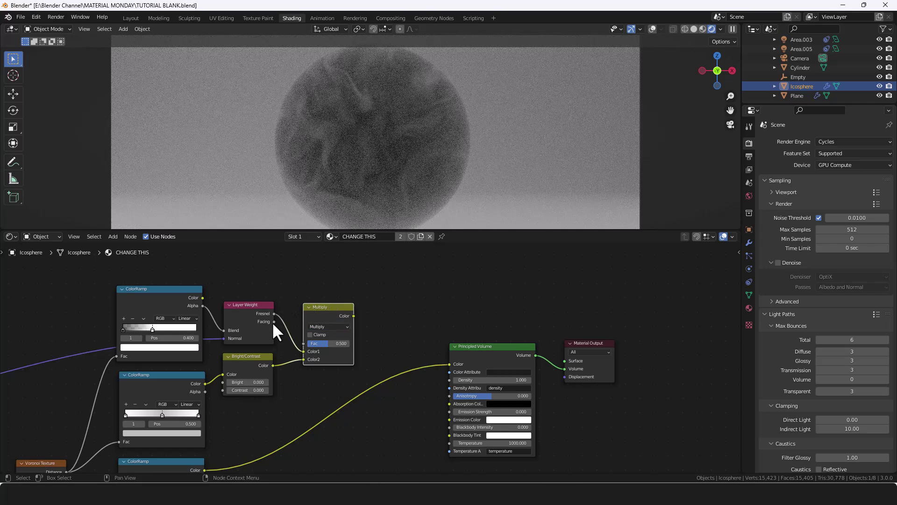
drag(274, 321, 301, 343)
drag(302, 359, 295, 330)
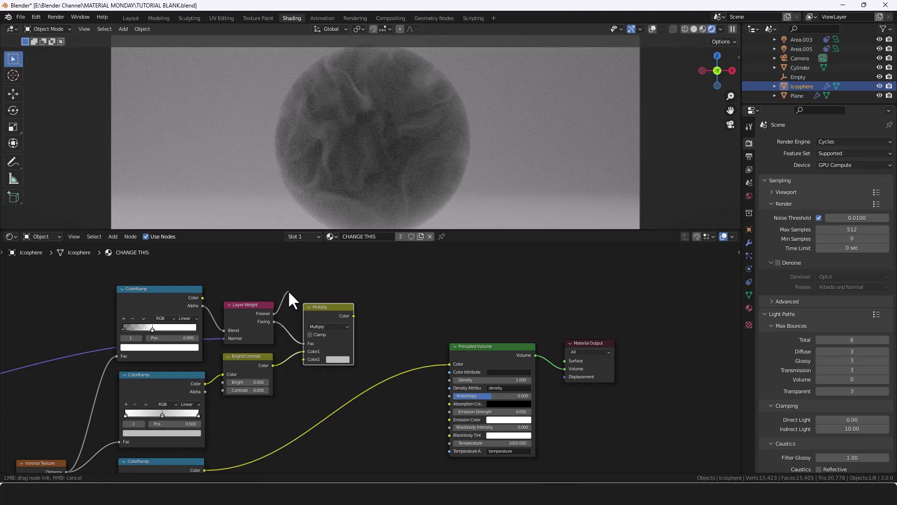
click(330, 358)
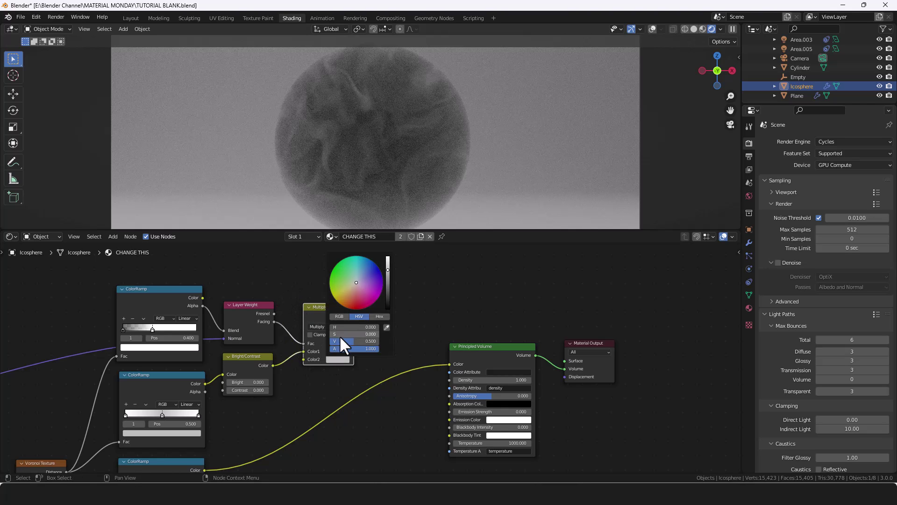
drag(340, 341, 327, 342)
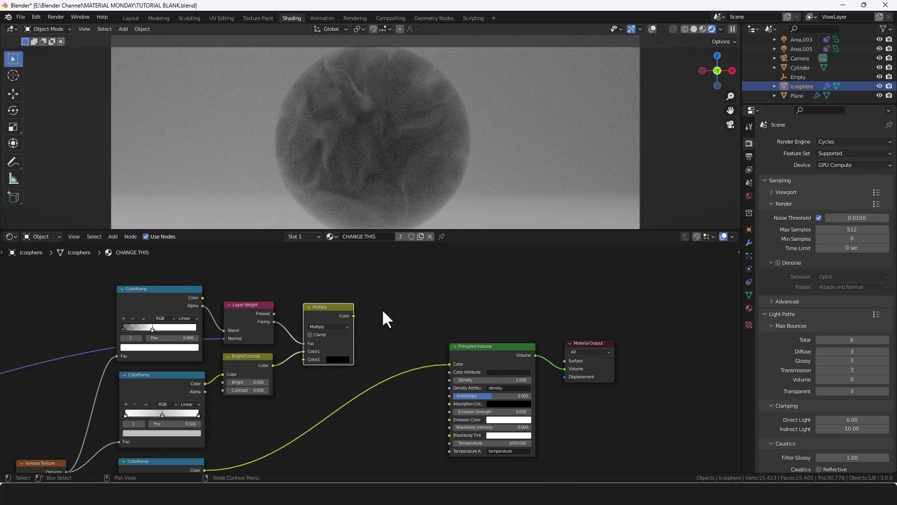
Step: Feed the Multiply Color into Principled Volume Density and shift the output nodes left
drag(354, 316, 447, 377)
scroll(397, 299, down, 2)
middle_drag(397, 299, 506, 269)
drag(526, 293, 623, 337)
drag(569, 314, 530, 317)
scroll(556, 414, up, 3)
middle_drag(665, 398, 563, 399)
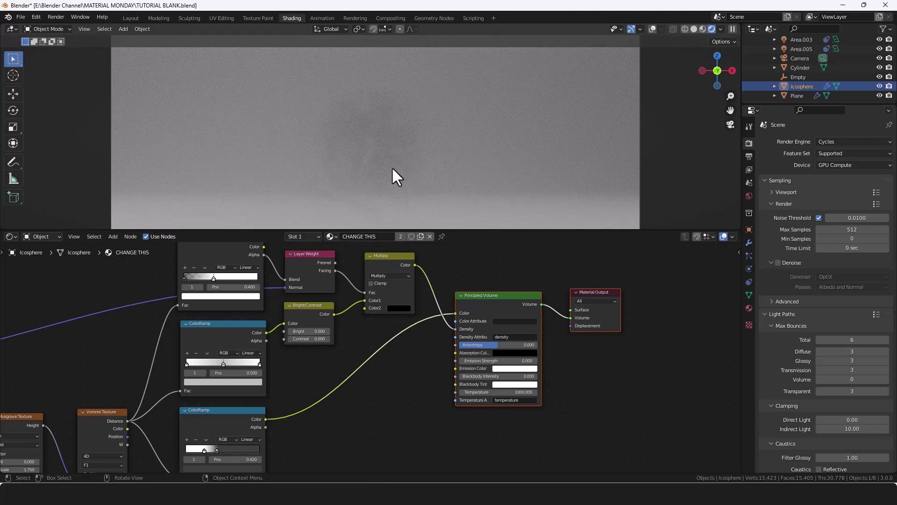
scroll(360, 363, up, 1)
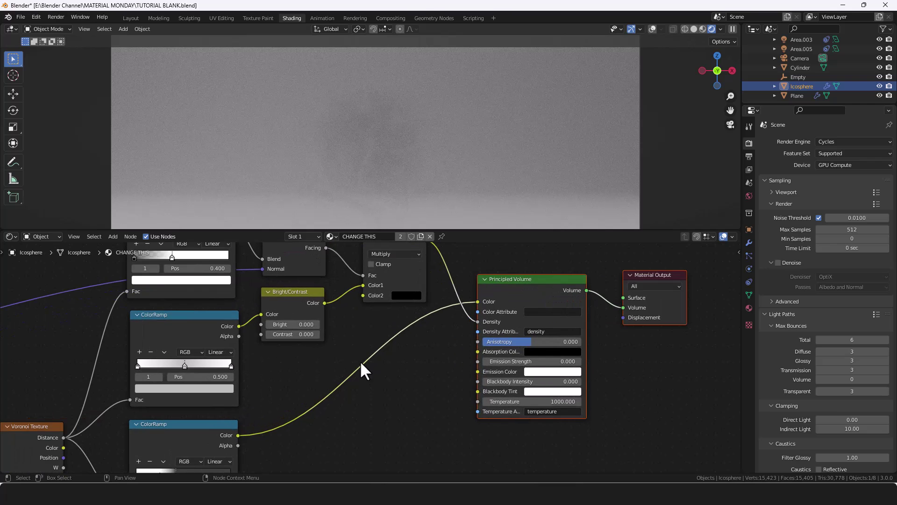
Step: Set Bright/Contrast to Bright 0.85 and increase its Contrast value
click(286, 324)
text(0.85)
key(Return)
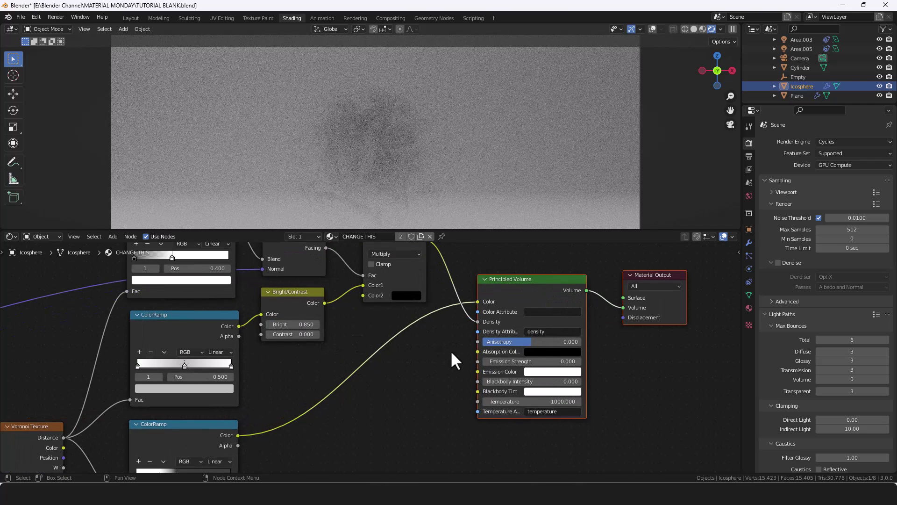
click(307, 334)
text(1)
key(Return)
scroll(308, 358, down, 3)
middle_drag(310, 367, 451, 333)
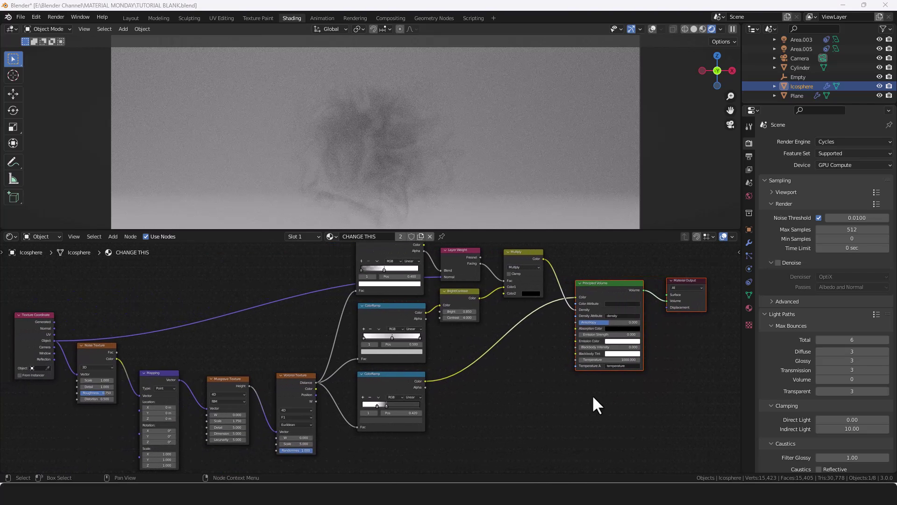
Step: Select the Noise Texture node and turn off the 3D viewport overlays
click(114, 351)
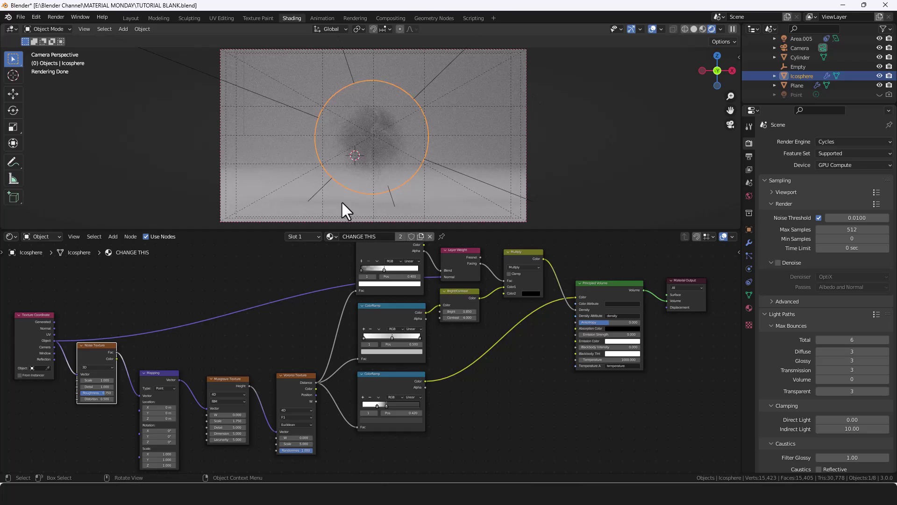
click(651, 28)
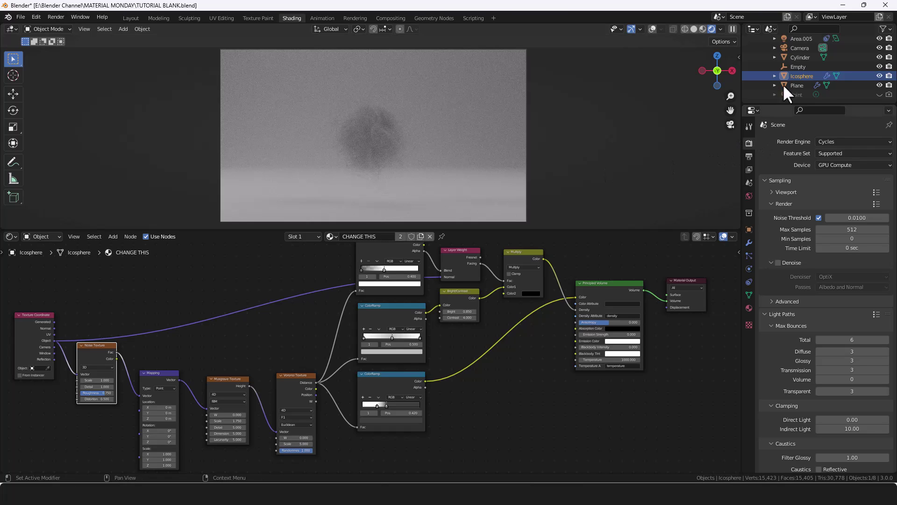
Step: Hide Area.002 and Area.003, enable Area.005 for rendering, and switch the Point light on
scroll(804, 46, up, 3)
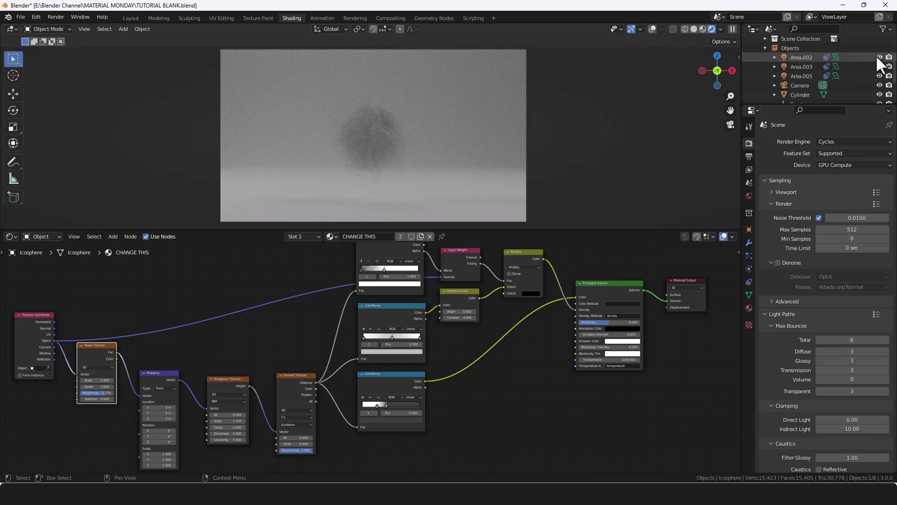
click(879, 57)
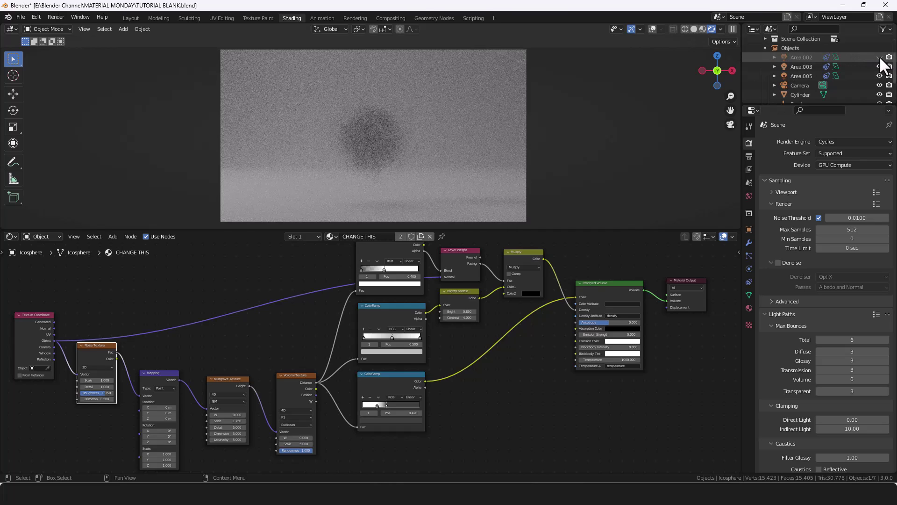
click(879, 67)
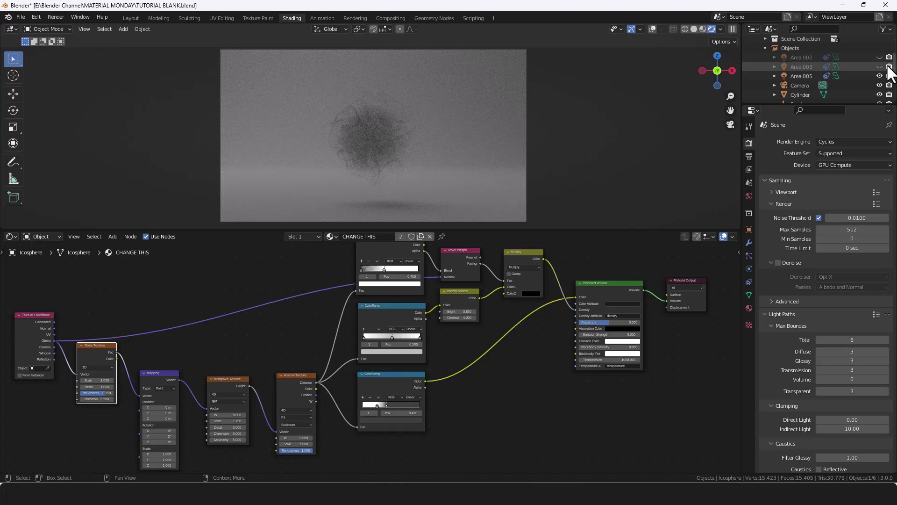
click(880, 75)
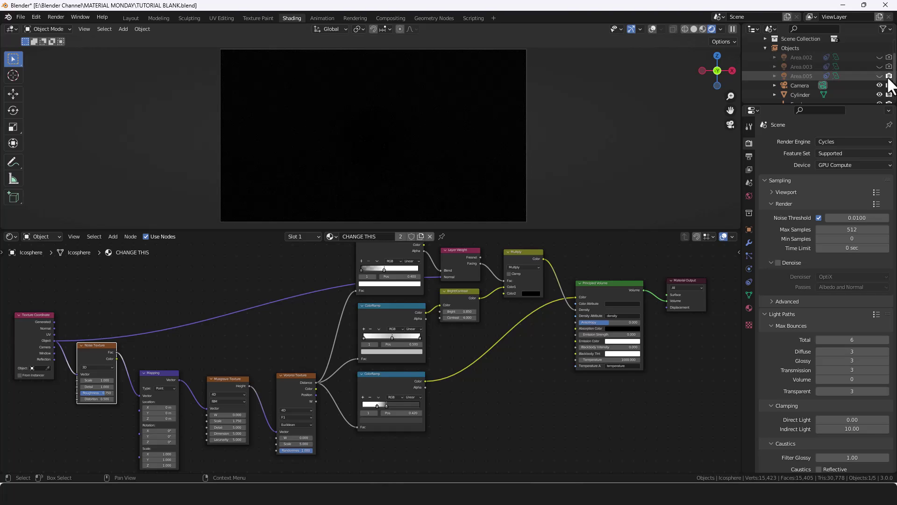
click(880, 76)
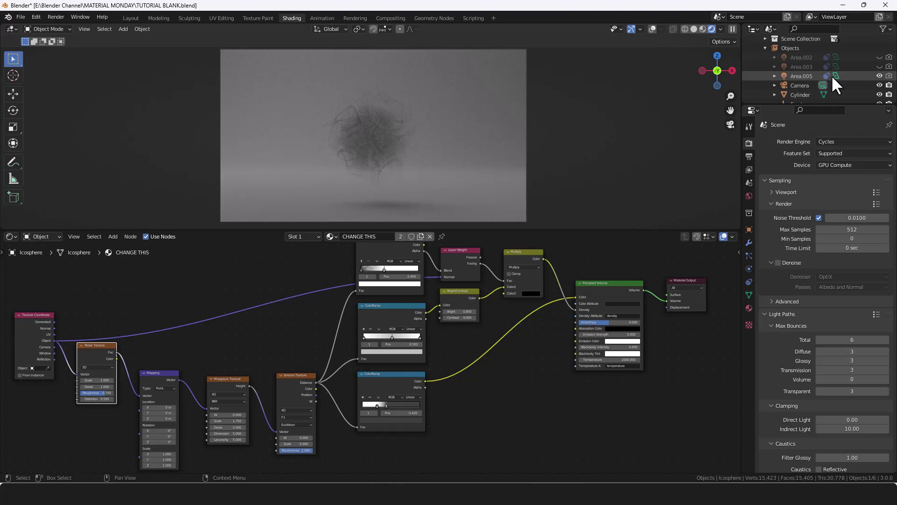
click(890, 76)
scroll(880, 80, down, 2)
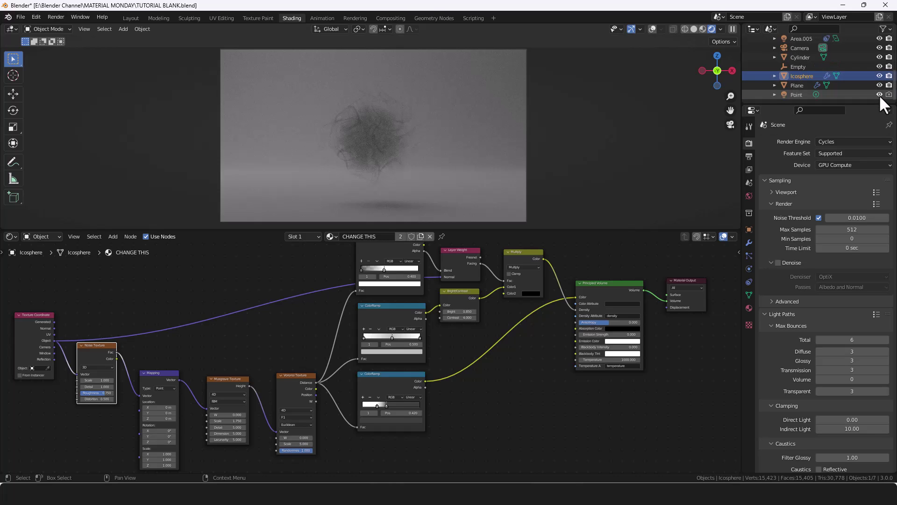
click(880, 94)
scroll(880, 89, up, 4)
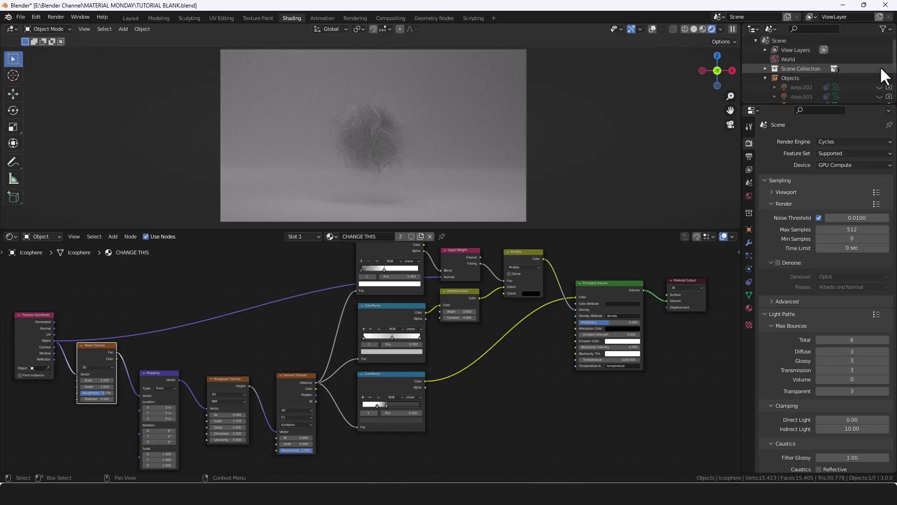
scroll(882, 83, down, 2)
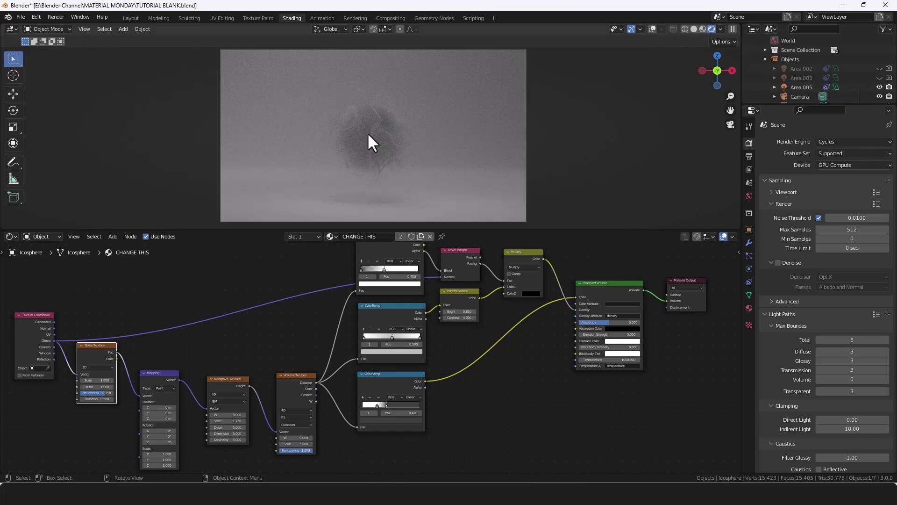
Step: Hide Area.005 in the Outliner, then toggle overlays on and off to check the render
click(879, 87)
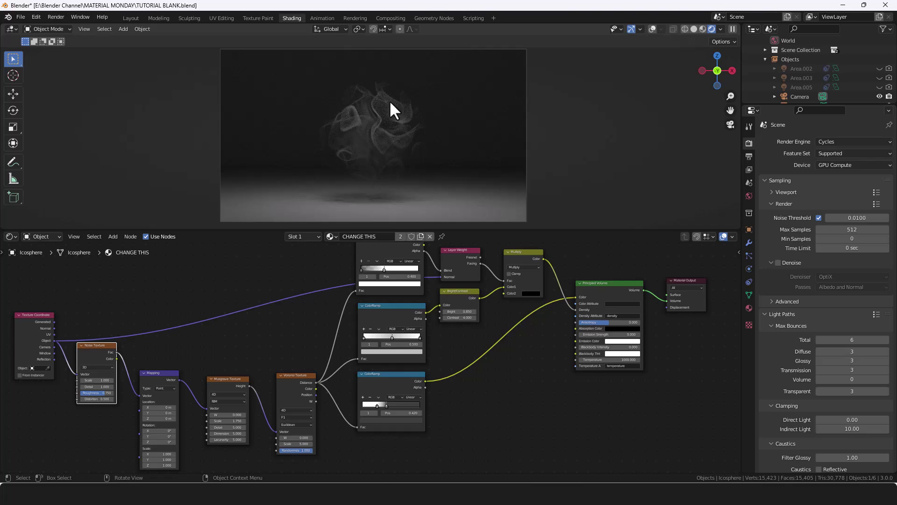
click(652, 28)
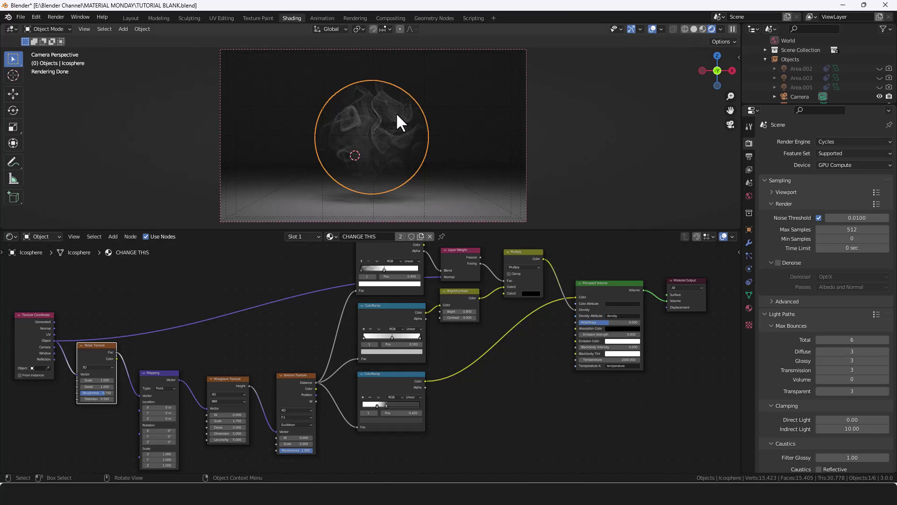
click(653, 29)
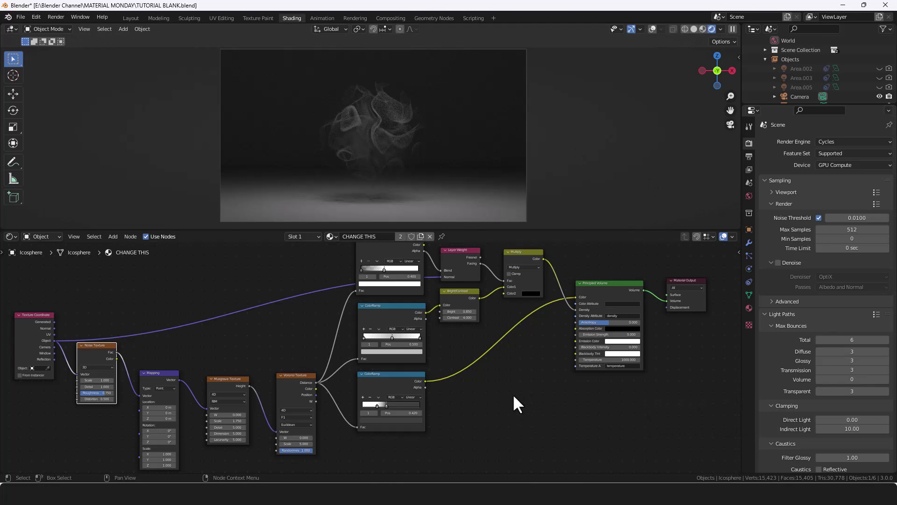
Step: Set the Voronoi Texture Scale to 4.740 and raise the Musgrave Texture Scale to 2.360
scroll(514, 396, up, 1)
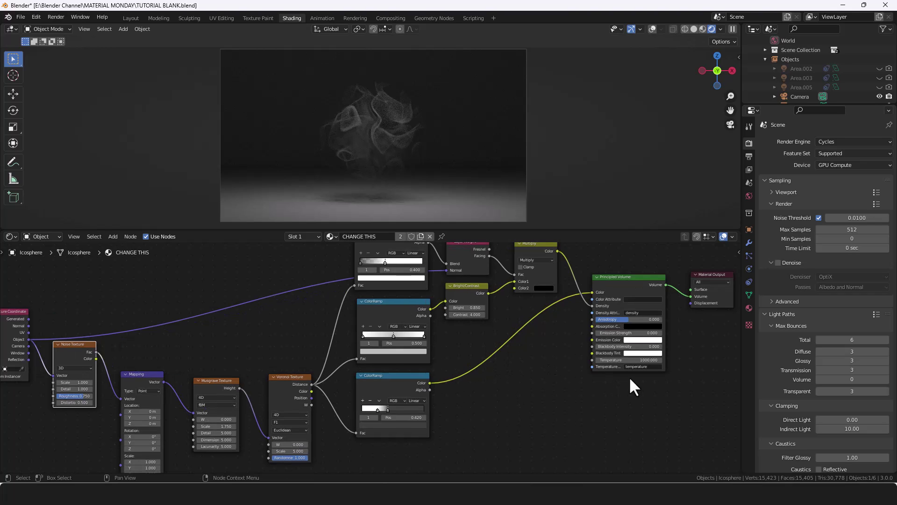
click(307, 451)
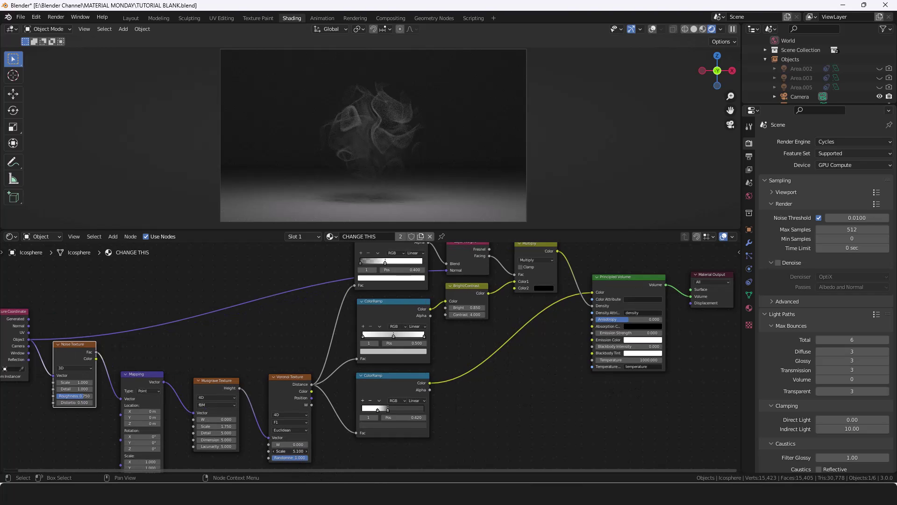
click(306, 451)
click(307, 451)
click(306, 451)
drag(290, 451, 270, 451)
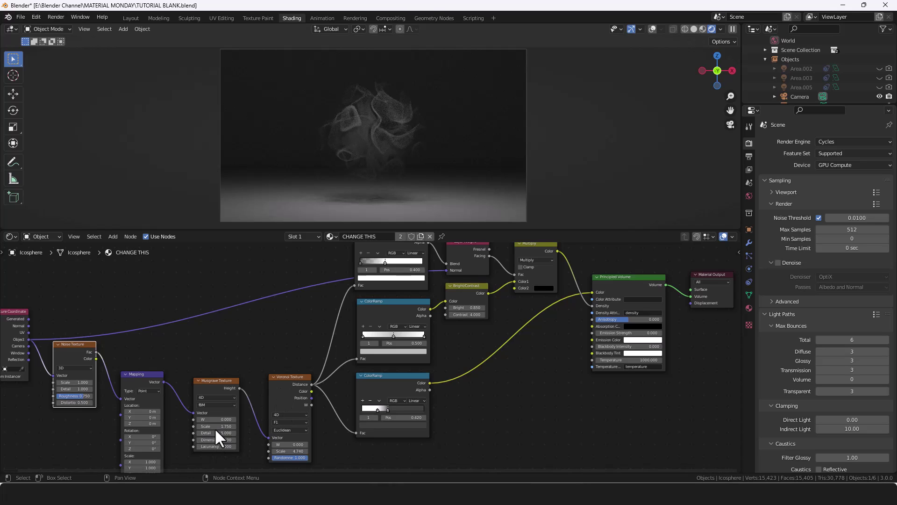
drag(215, 426, 238, 426)
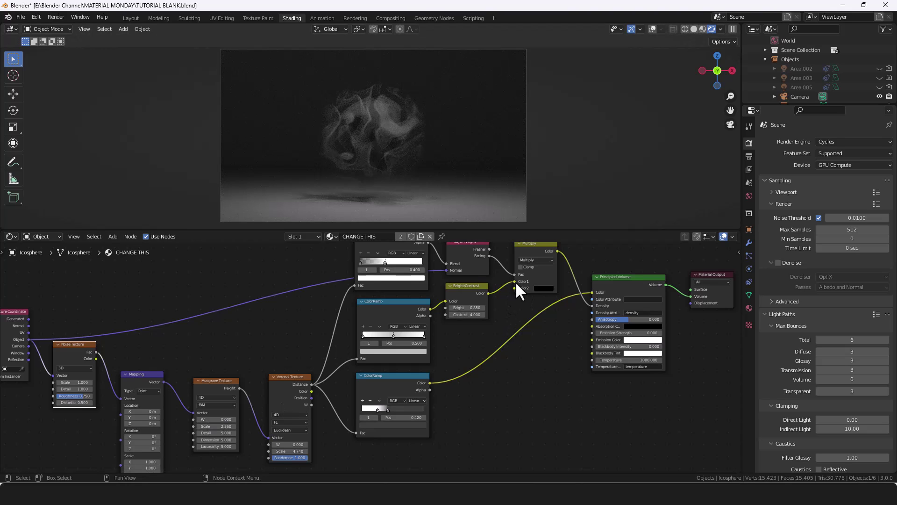
middle_drag(522, 331, 509, 385)
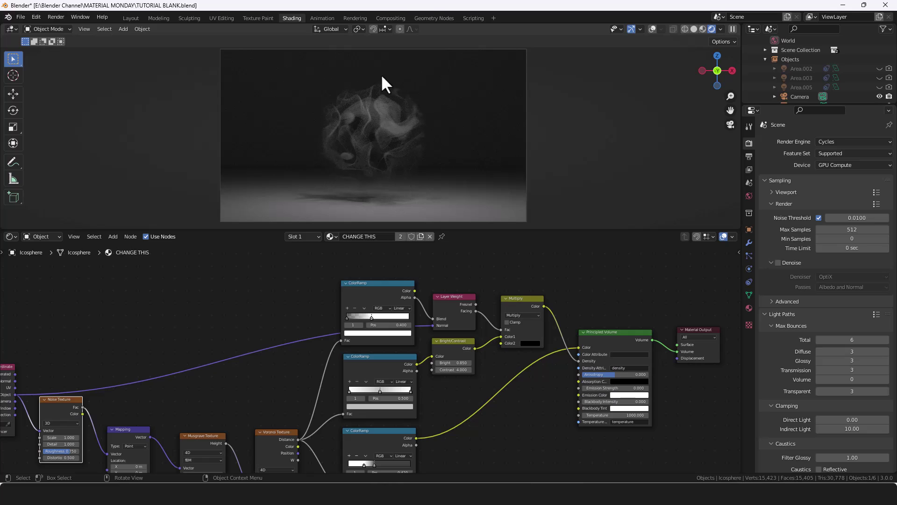
scroll(215, 425, down, 2)
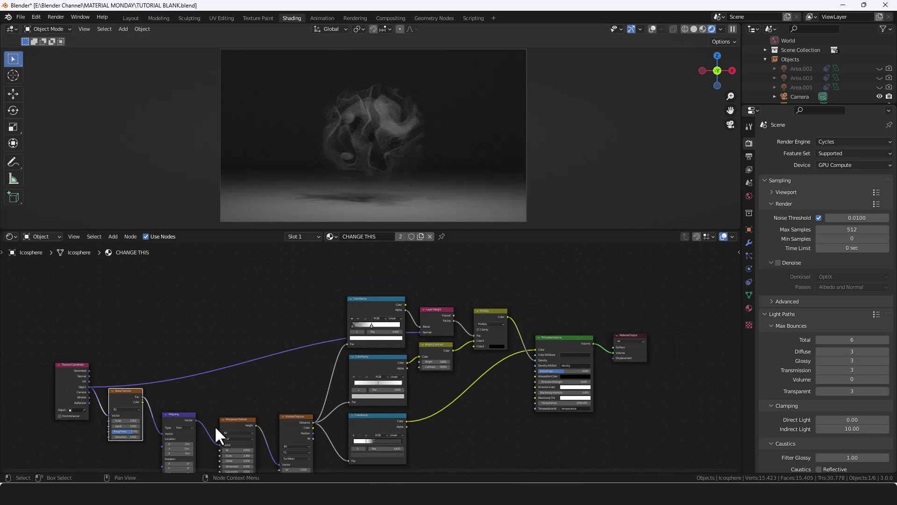
scroll(374, 144, up, 2)
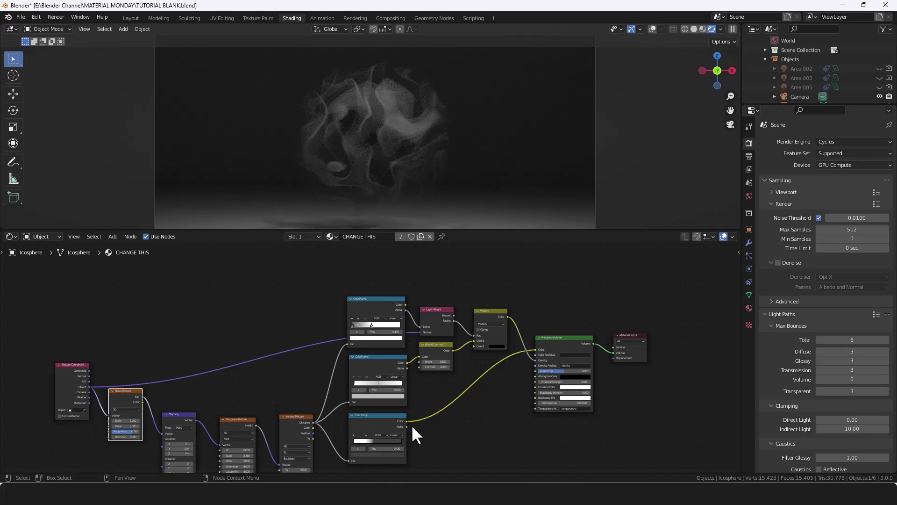
scroll(413, 407, down, 1)
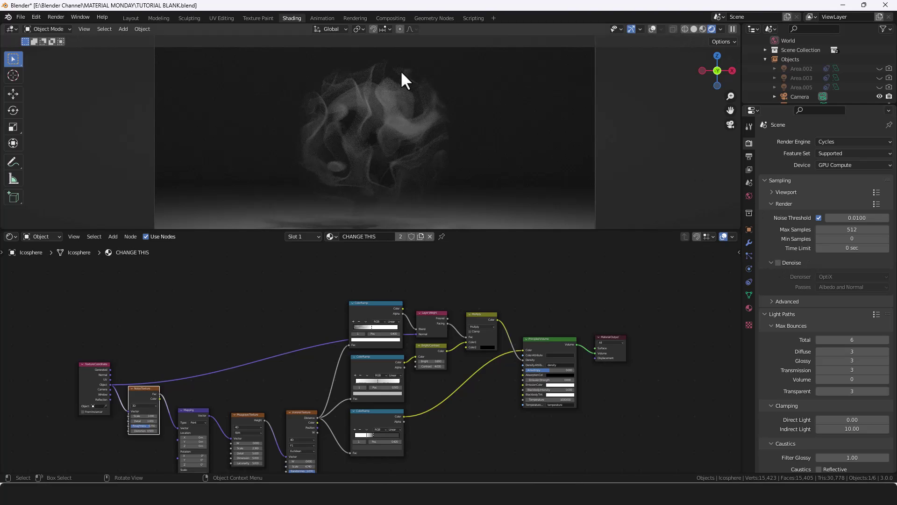
scroll(400, 211, down, 1)
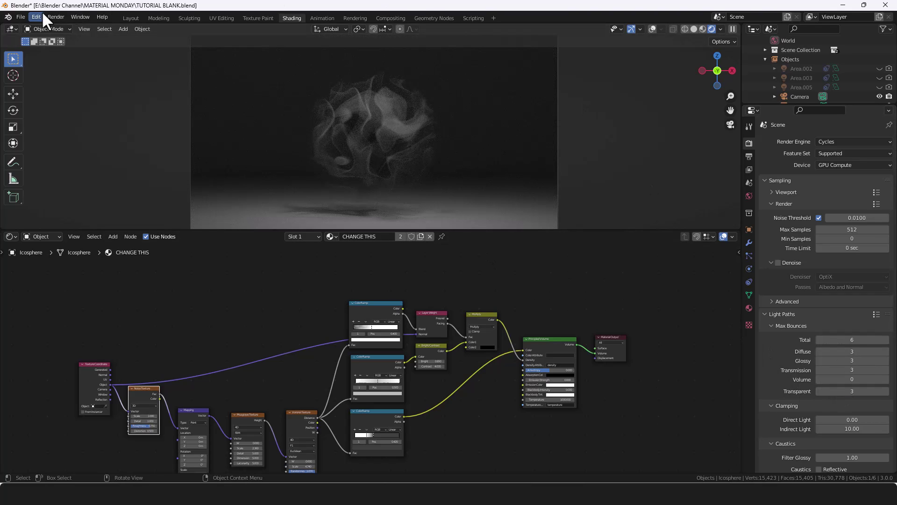
Step: Render the gas-cloud image with Render Image, stopping once the smoky swirls look clean
click(55, 16)
click(75, 28)
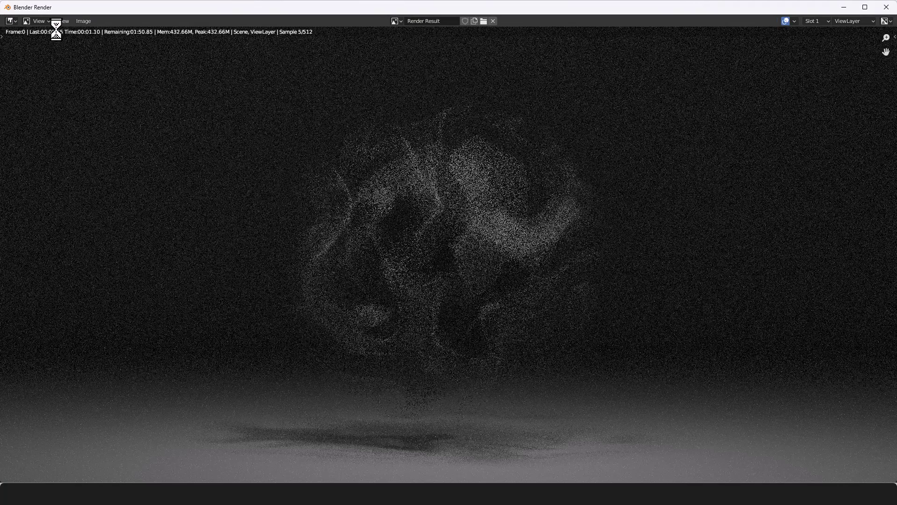
key(Escape)
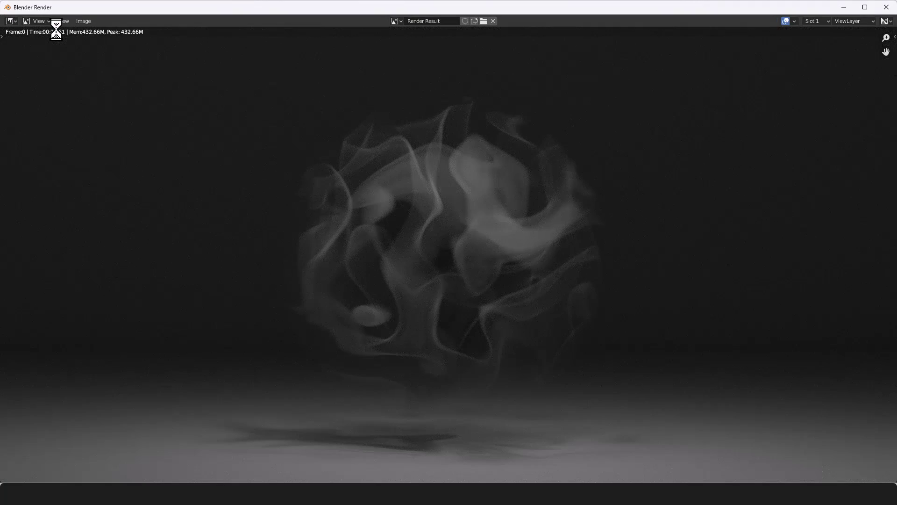